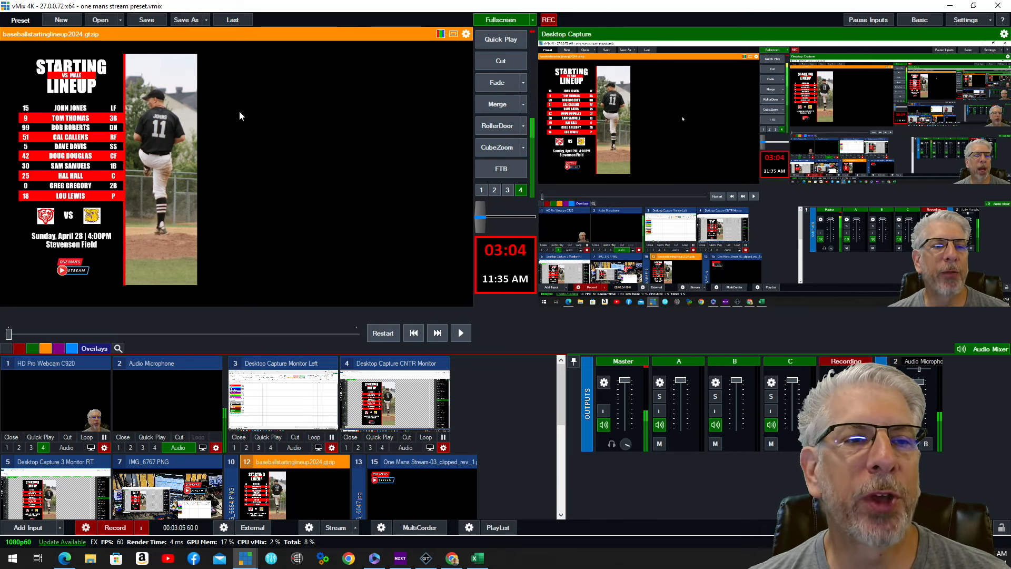
- Open the title editor for the baseballstartinglineup2024 title and look through its text and image fields
right_click(290, 72)
left_click(342, 85)
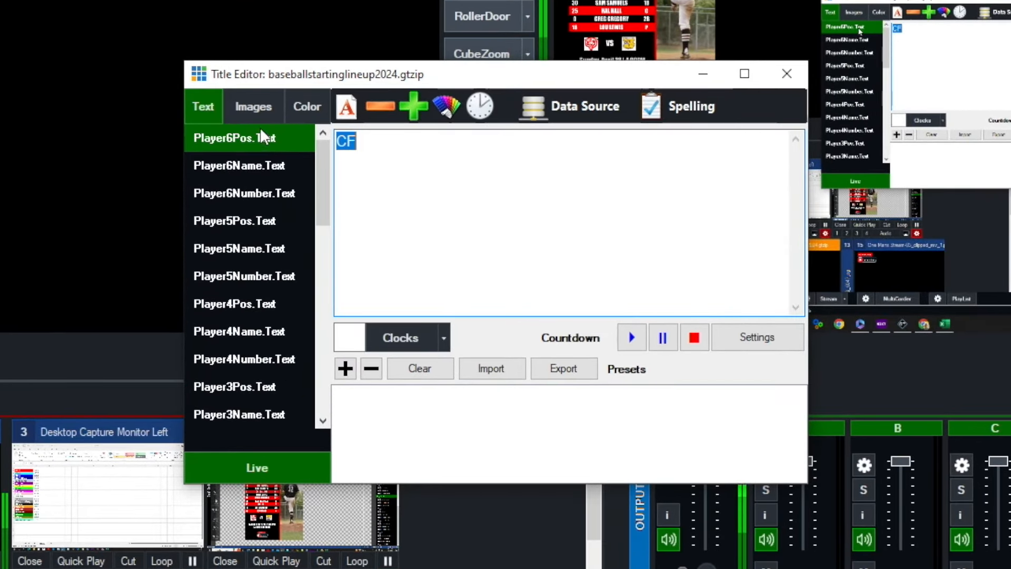
scroll(253, 250, "down", 5)
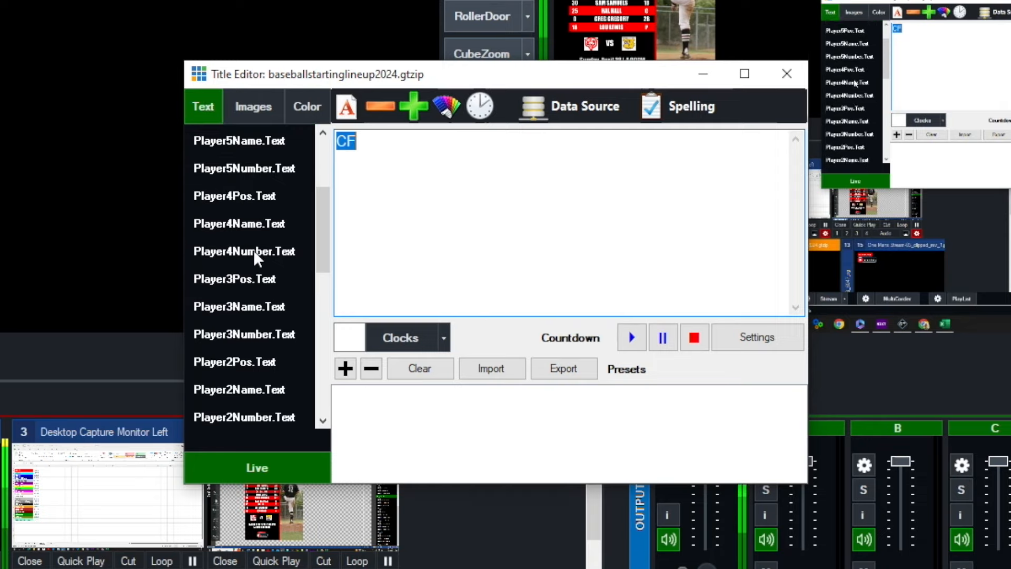
scroll(256, 248, "down", 4)
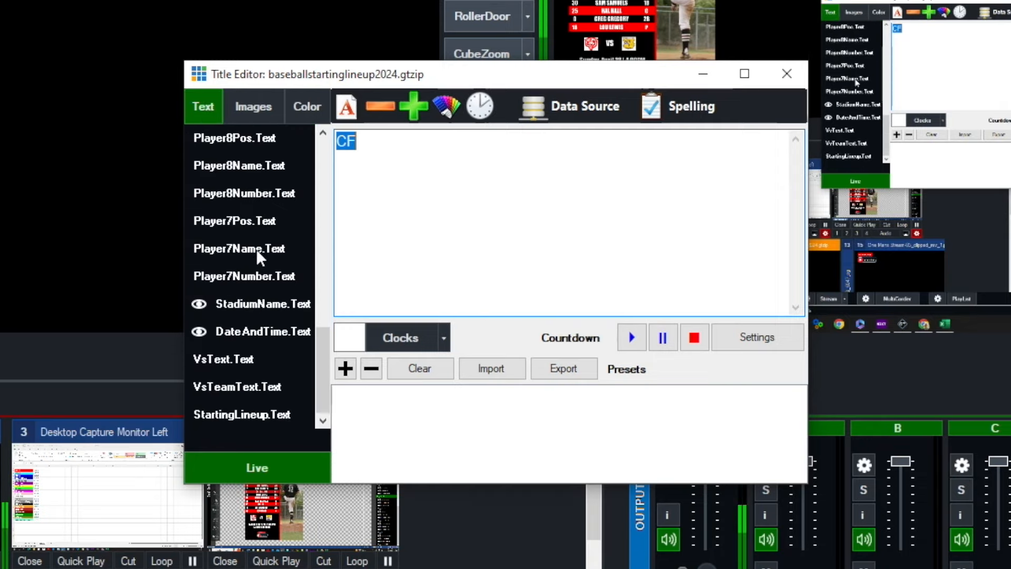
left_click(254, 106)
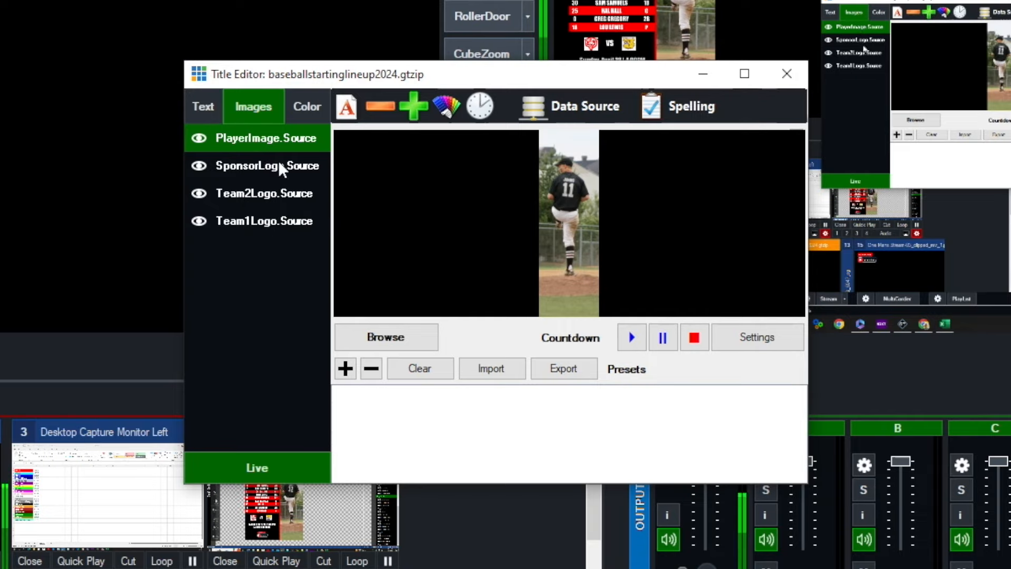
- Set the Player10 row rectangle's fill color to #0000FF and copy the color code
left_click(311, 105)
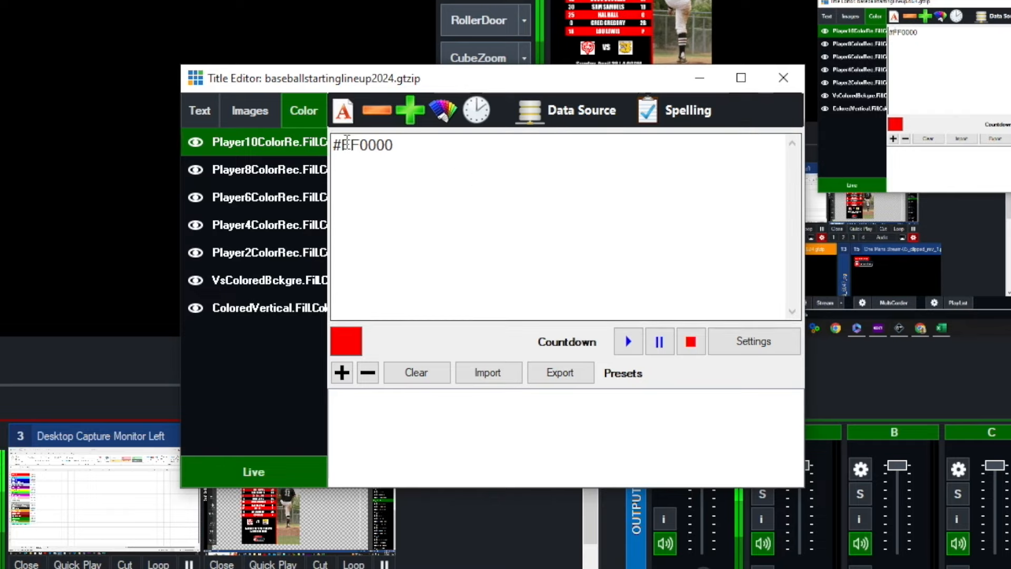
left_click(359, 144)
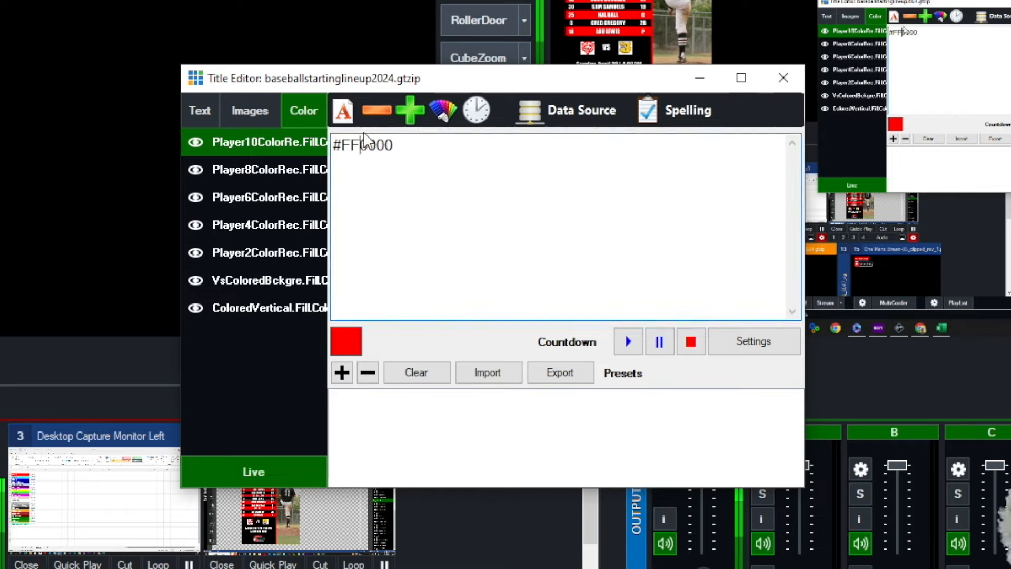
key("BackSpace")
key("BackSpace")
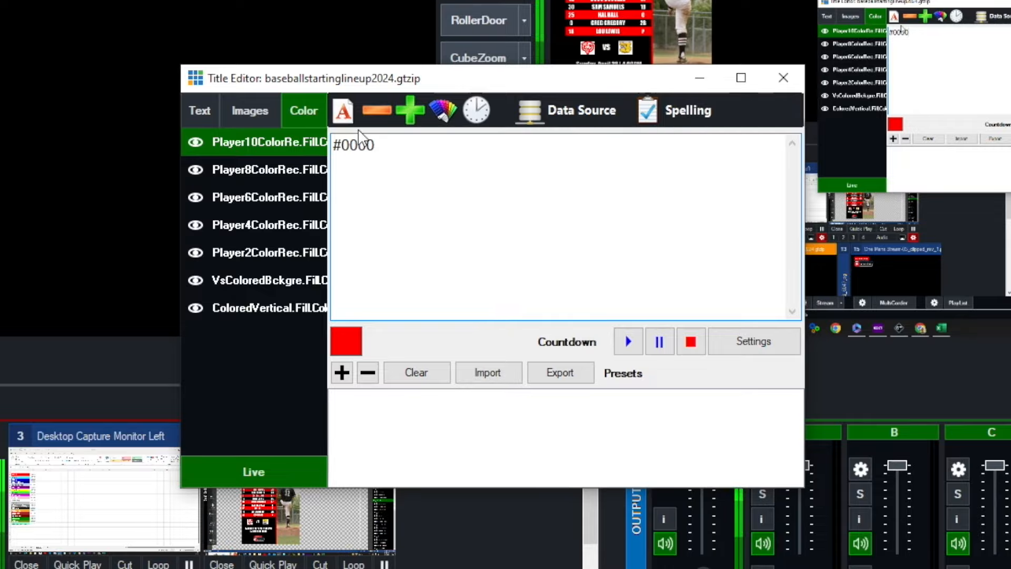
type("FF")
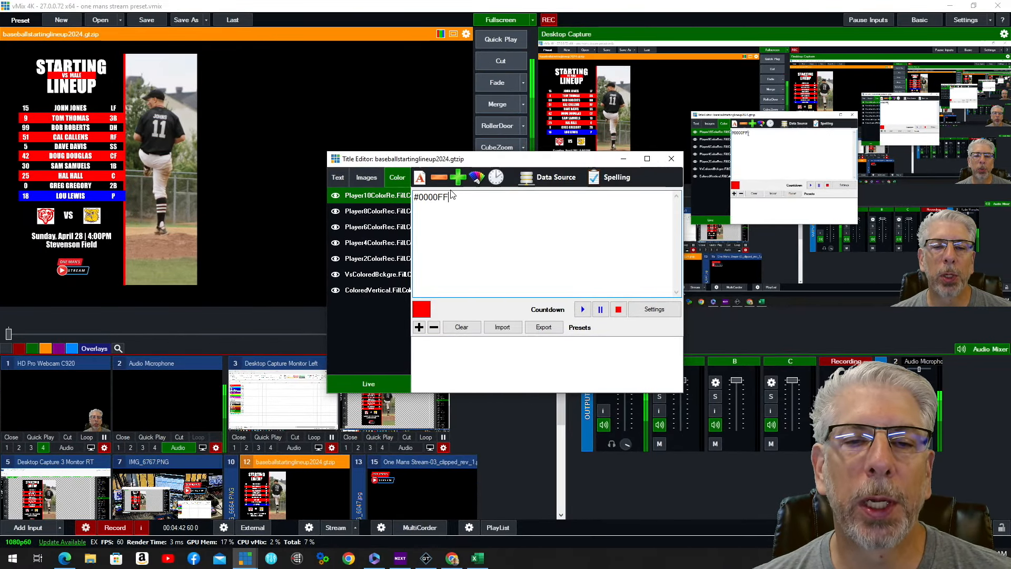
left_click_drag(448, 196, 427, 197)
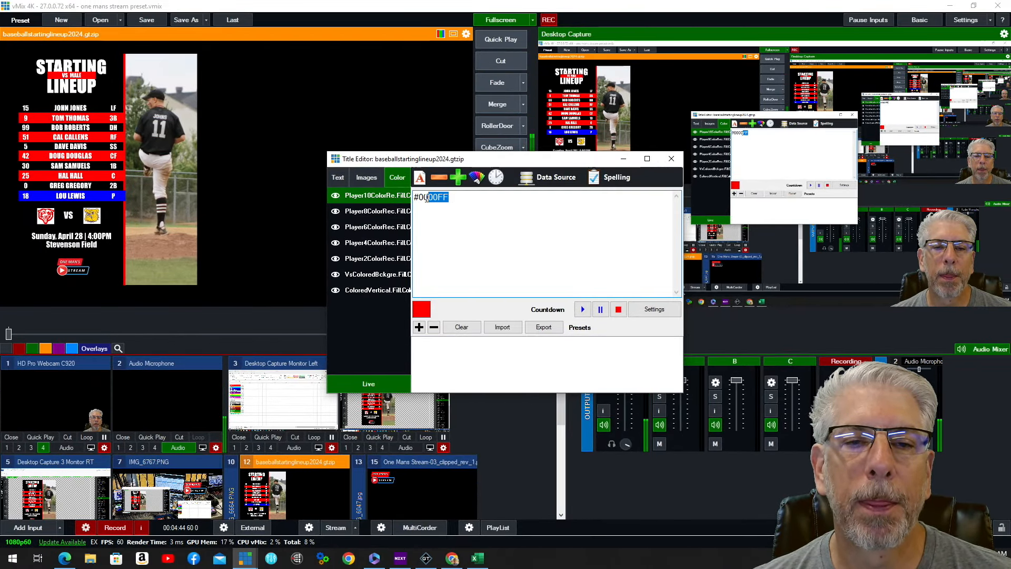
double_click(431, 198)
right_click(430, 200)
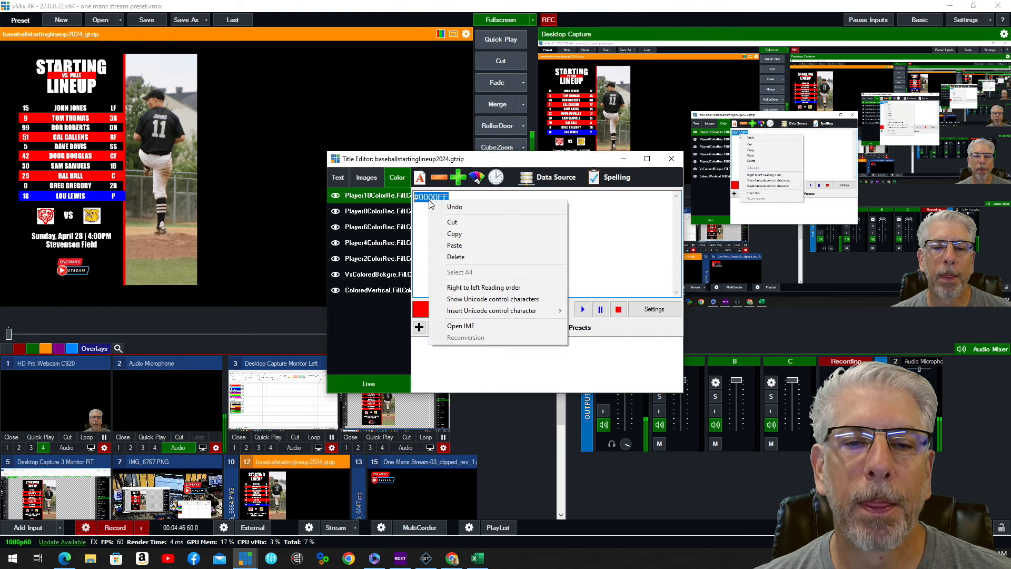
left_click(453, 234)
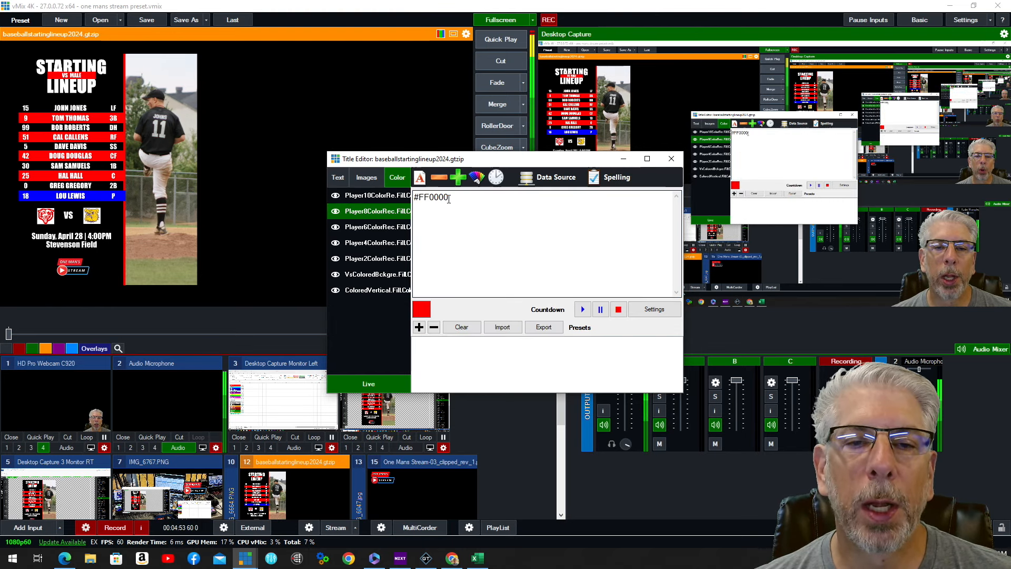
- Replace the Player8 and Player6 row rectangles' fill colors with the copied #0000FF code
left_click_drag(449, 198, 415, 199)
key("BackSpace")
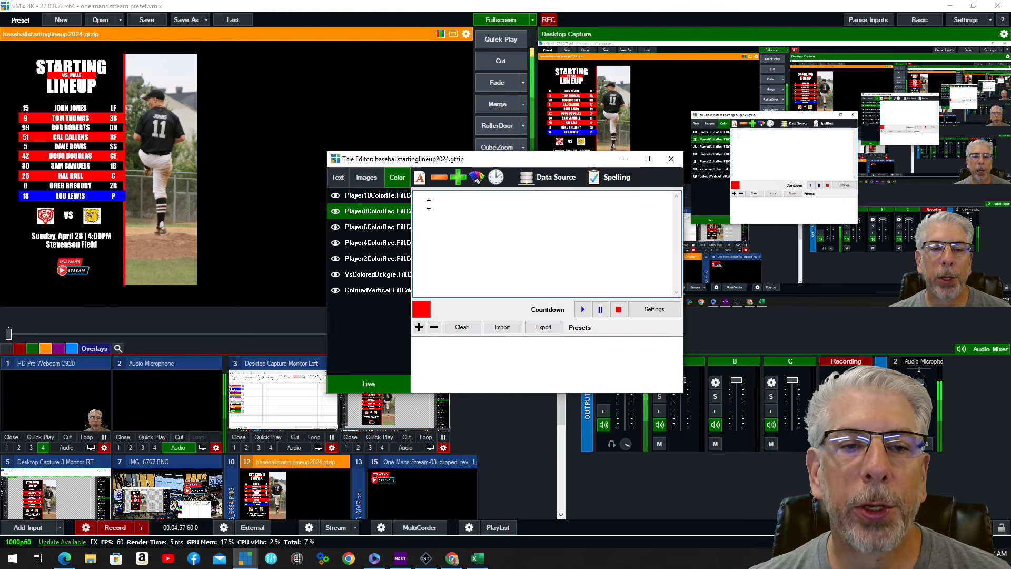
right_click(423, 201)
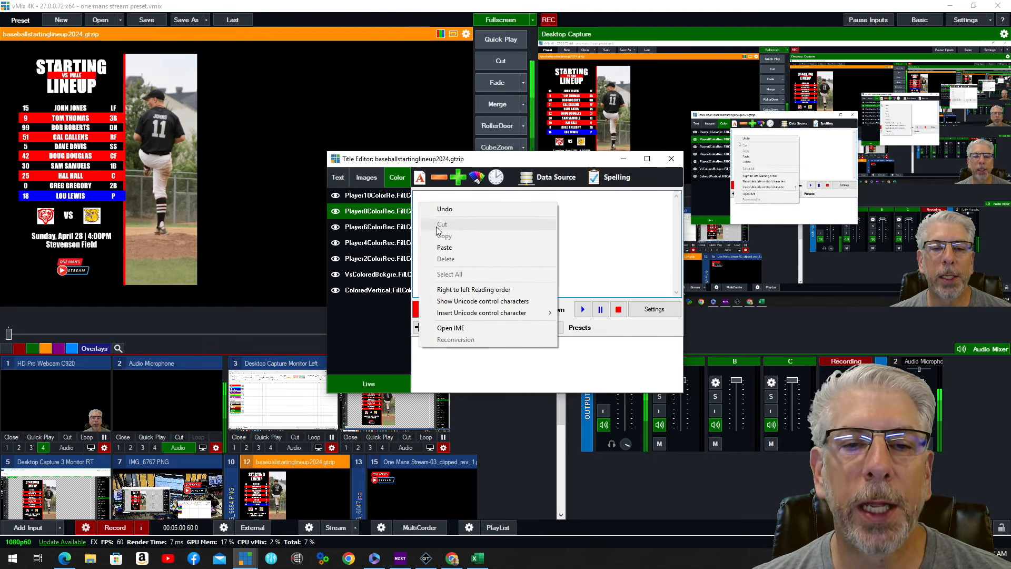
left_click(453, 247)
right_click(420, 198)
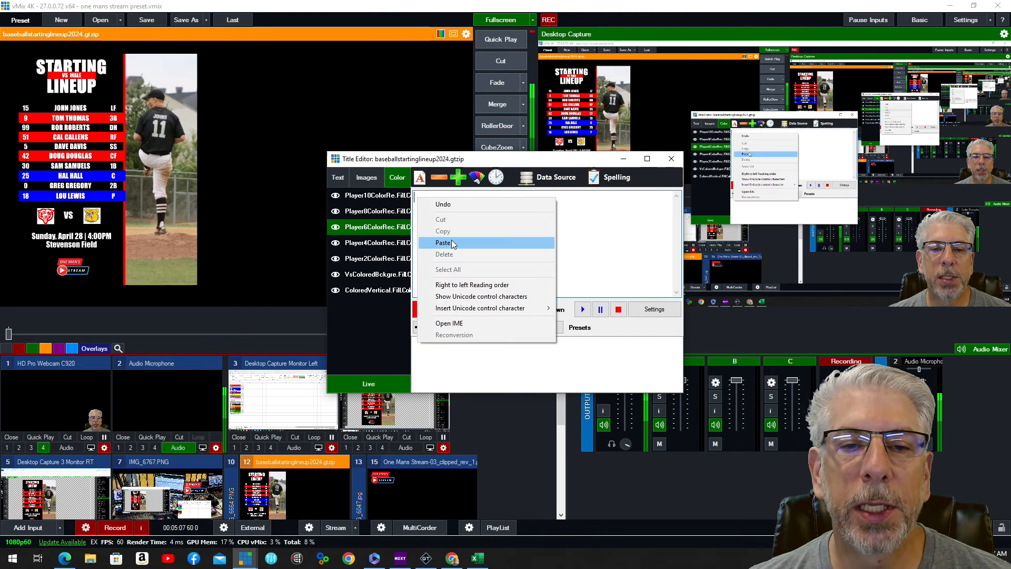
left_click(452, 241)
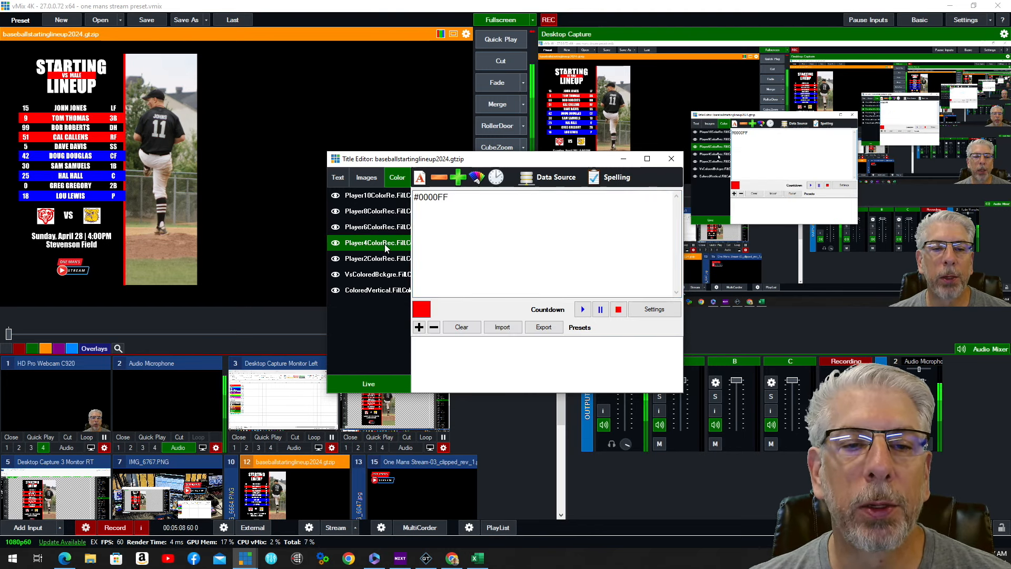
- Replace the Player4 and Player2 row rectangles' fill colors with the copied #0000FF code
left_click_drag(449, 199, 415, 199)
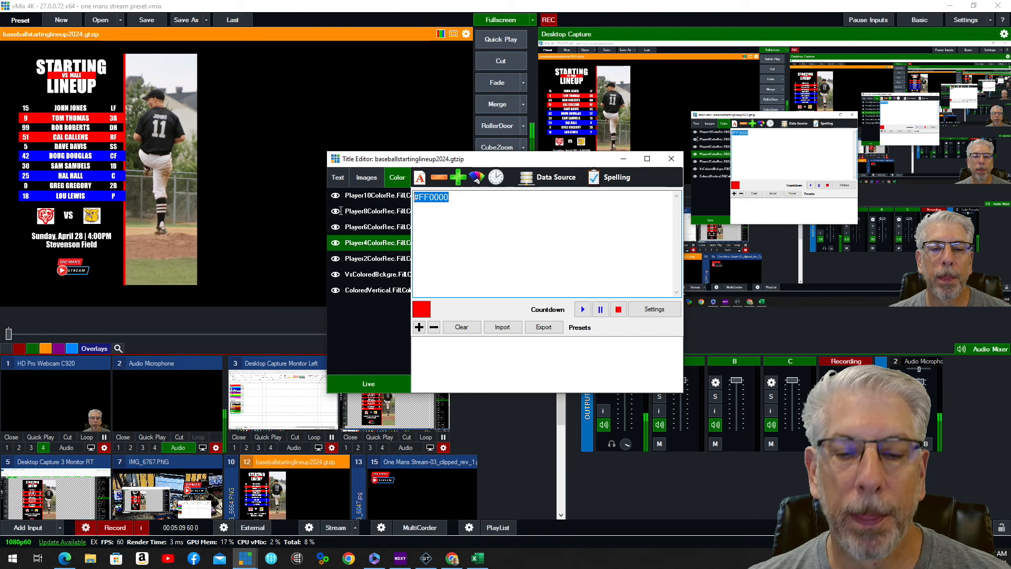
right_click(420, 198)
left_click(448, 243)
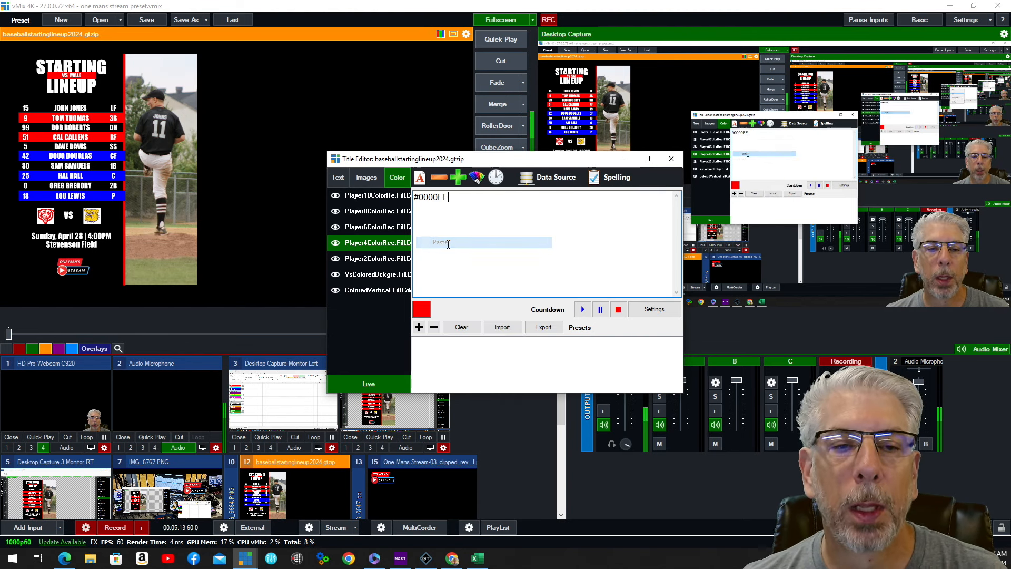
left_click(383, 260)
left_click_drag(449, 198, 415, 199)
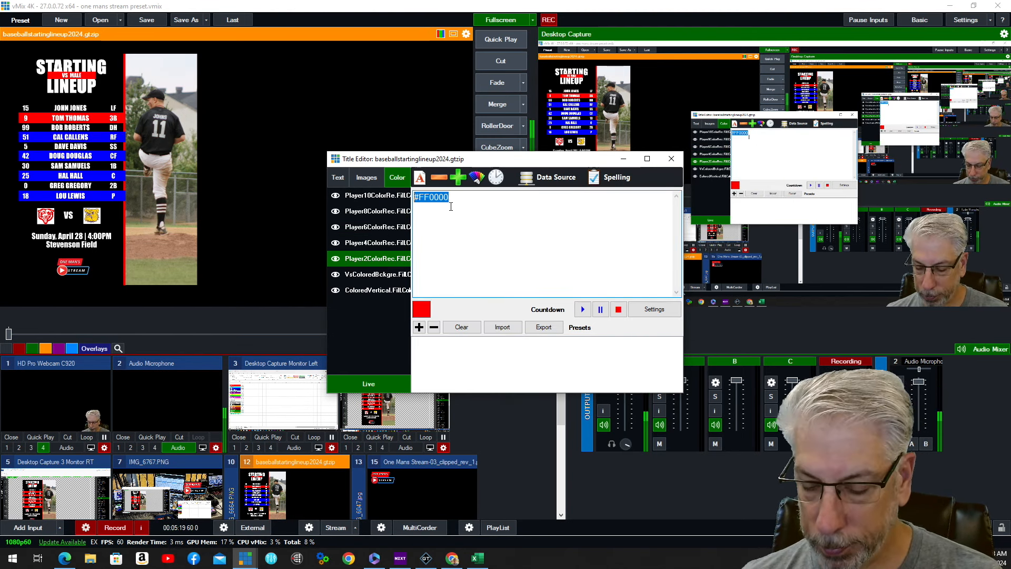
right_click(427, 198)
left_click(459, 242)
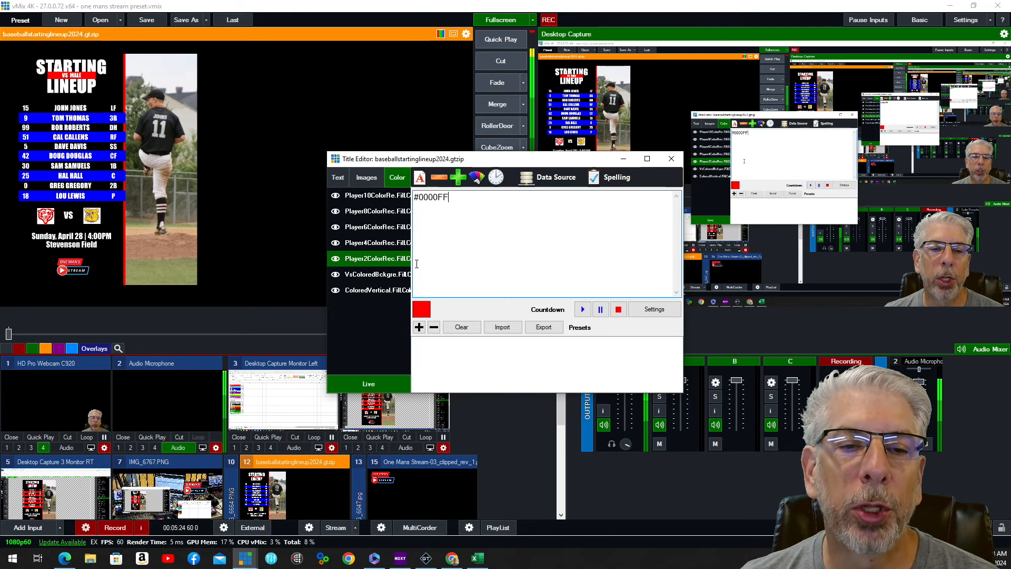
- Change the colored background behind the VS team text to #0000FF
left_click(379, 275)
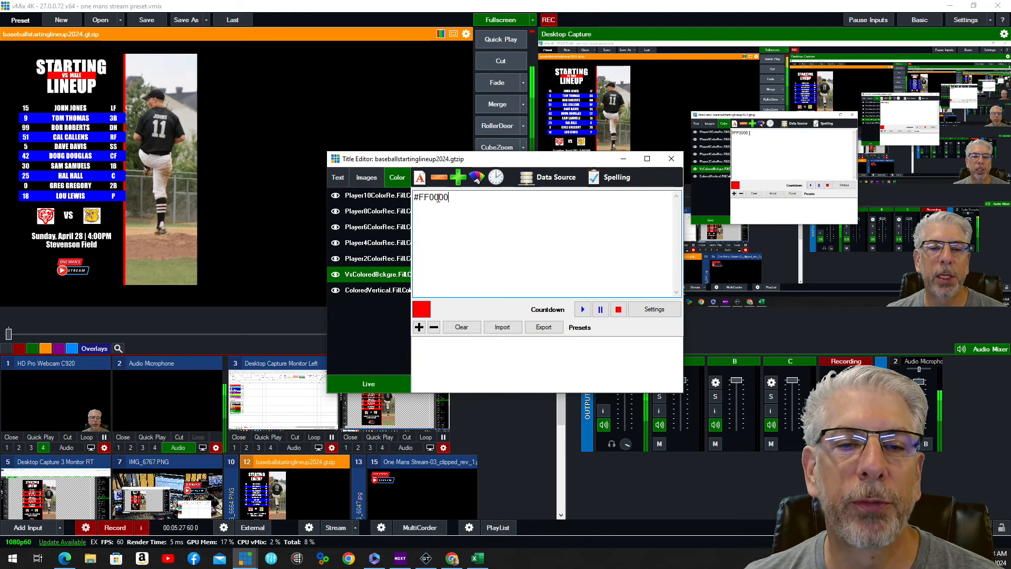
left_click_drag(448, 197, 414, 197)
key("Delete")
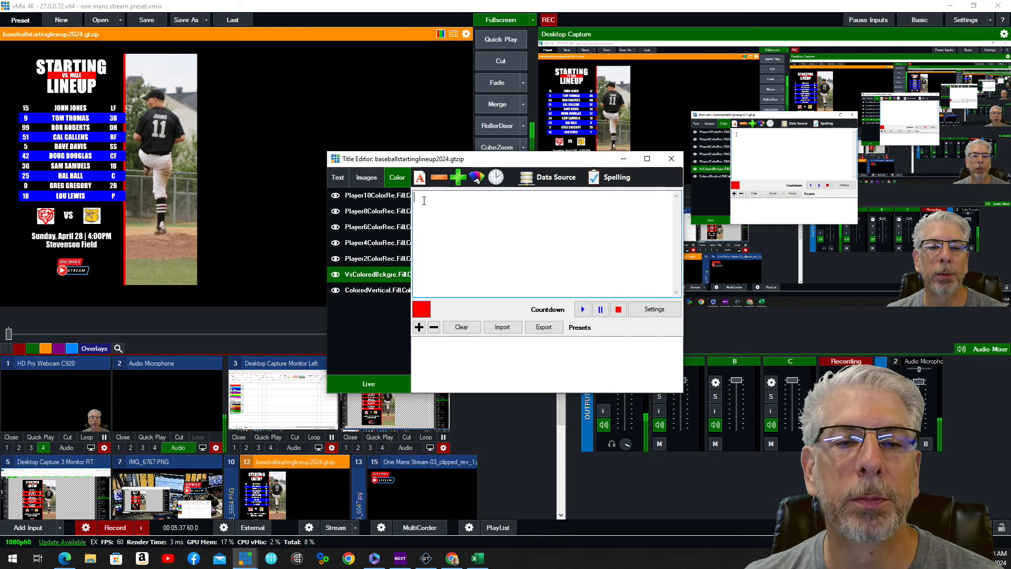
right_click(424, 200)
left_click(448, 242)
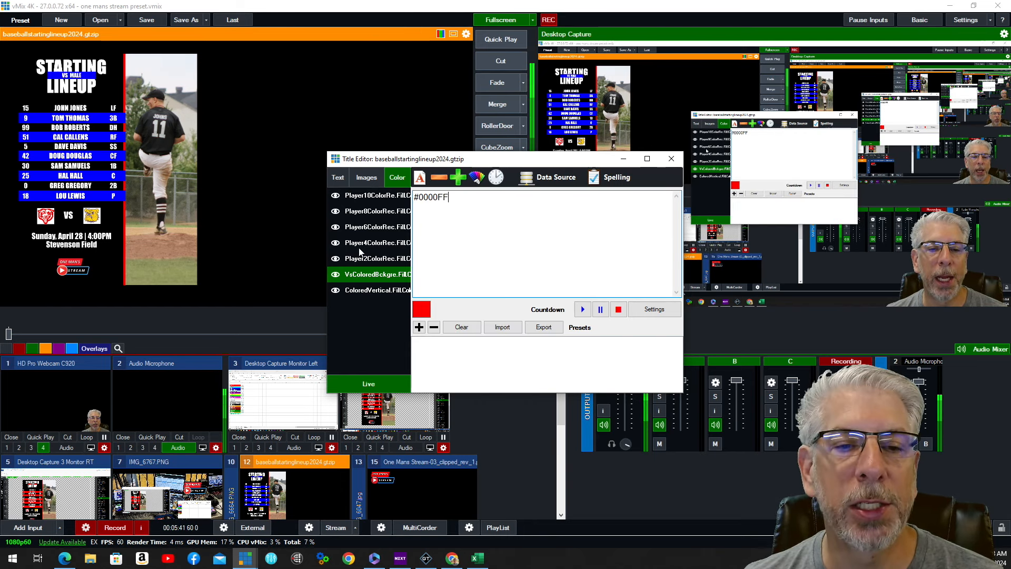
- Change the colored vertical line's fill to #0000FF and close the title editor
left_click(371, 291)
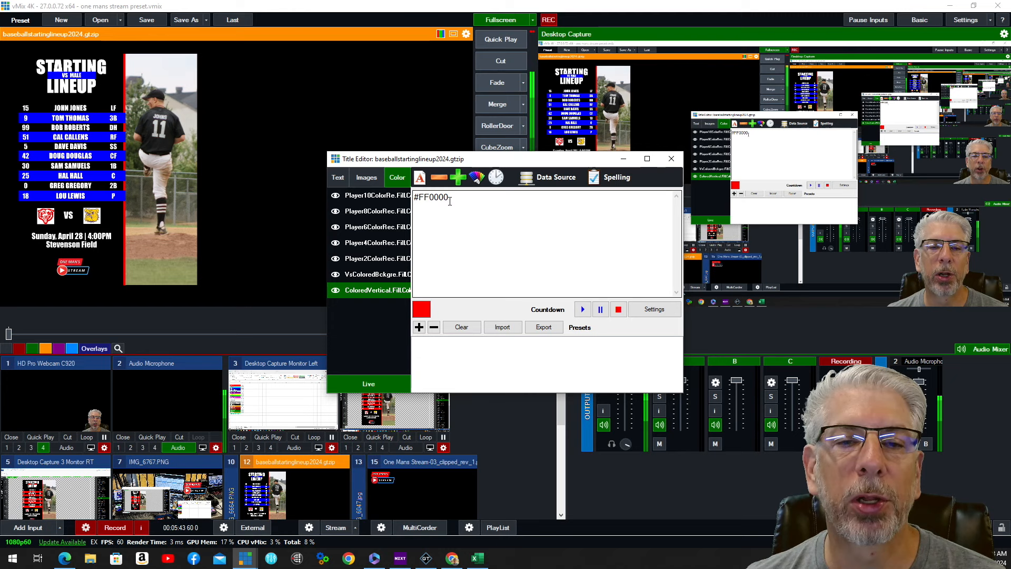
left_click_drag(450, 202, 414, 198)
right_click(418, 199)
left_click(442, 240)
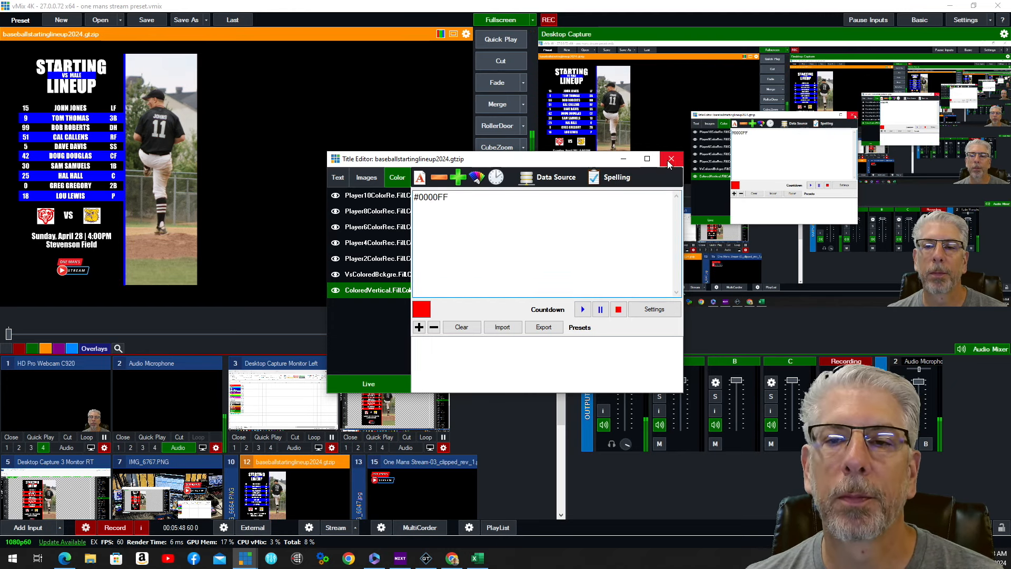
left_click(670, 159)
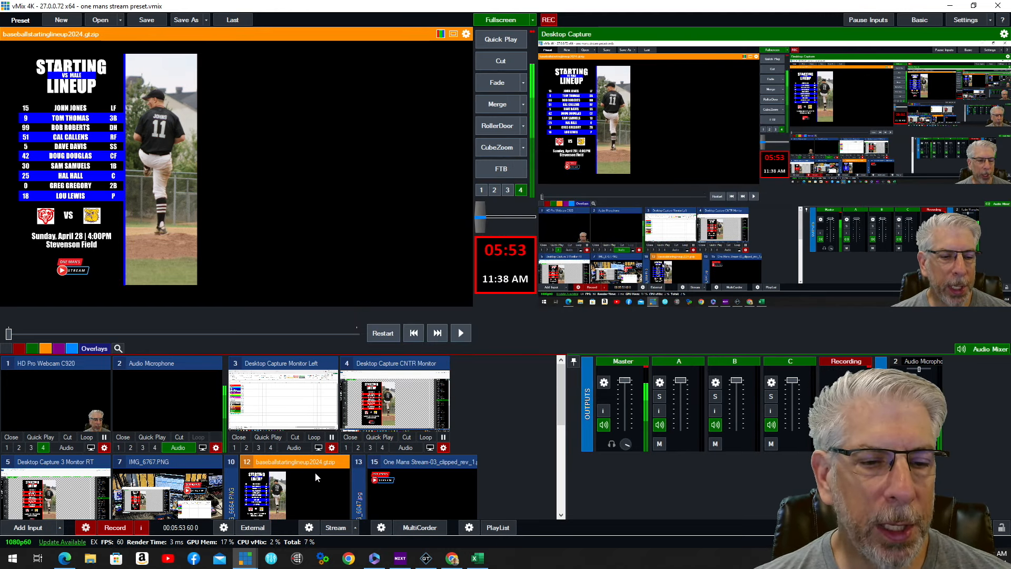
- Show the baseballstartinglineup2024 title, input 12, on overlay channel 1
scroll(314, 472, "down", 1)
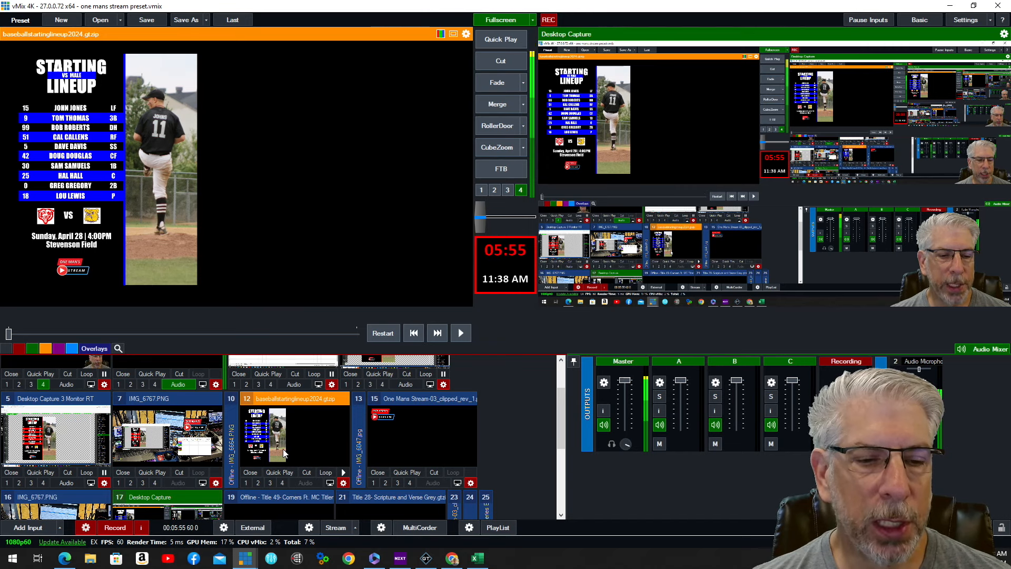
left_click(246, 482)
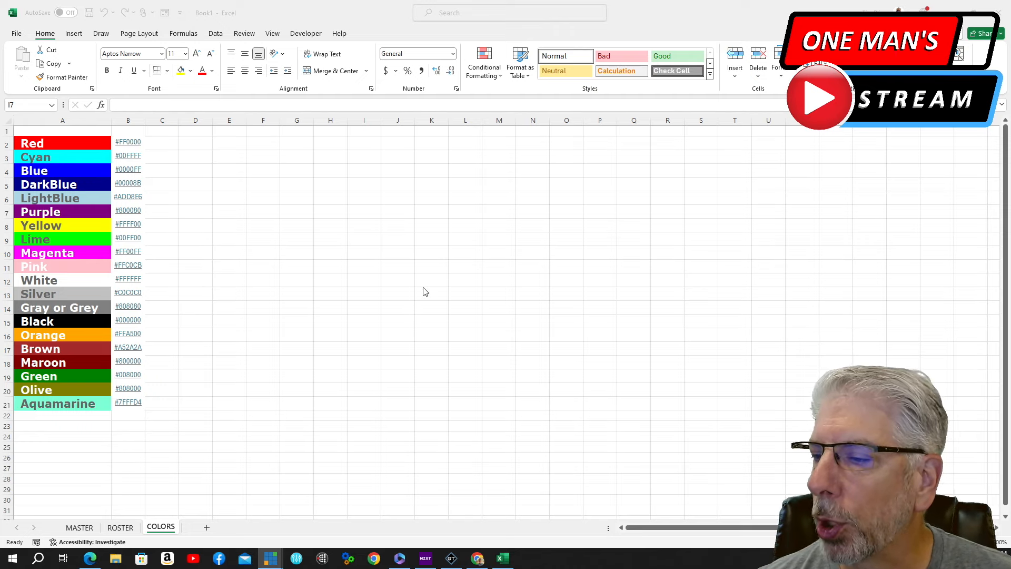
- Set up a data validation rule on cell A24 of the COLORS sheet that allows a list
scroll(425, 291, "down", 2)
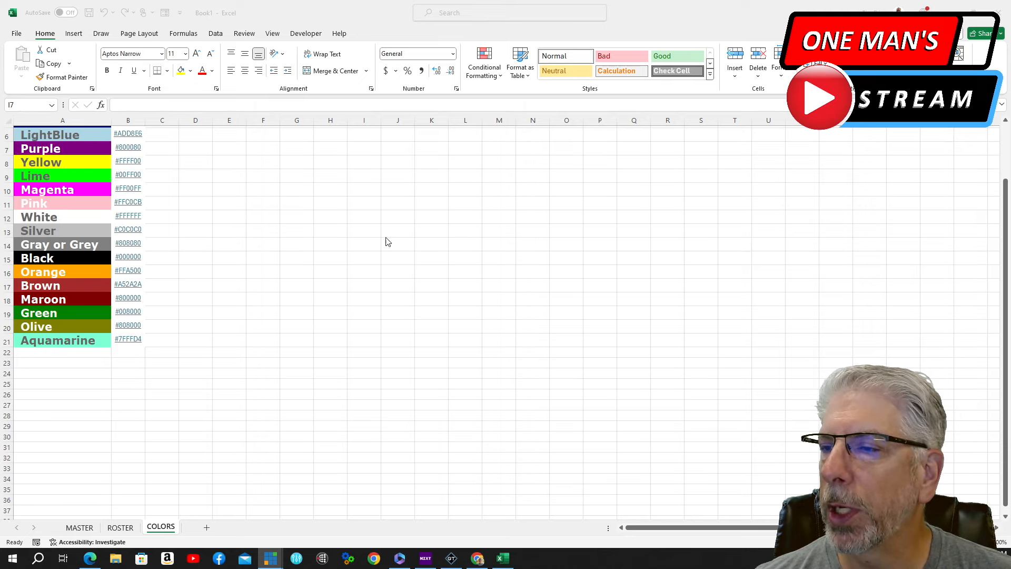
scroll(223, 387, "up", 1)
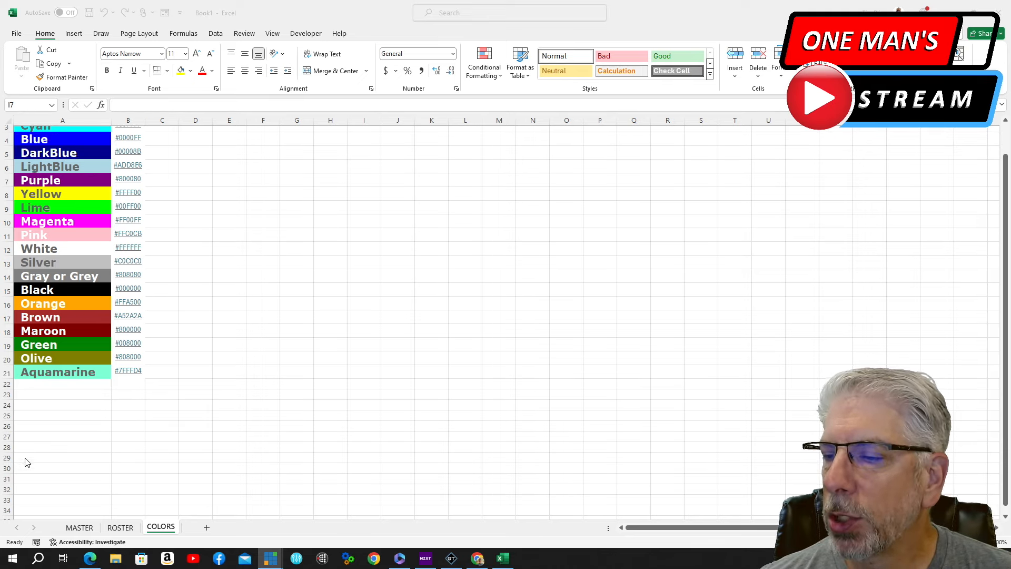
left_click(44, 405)
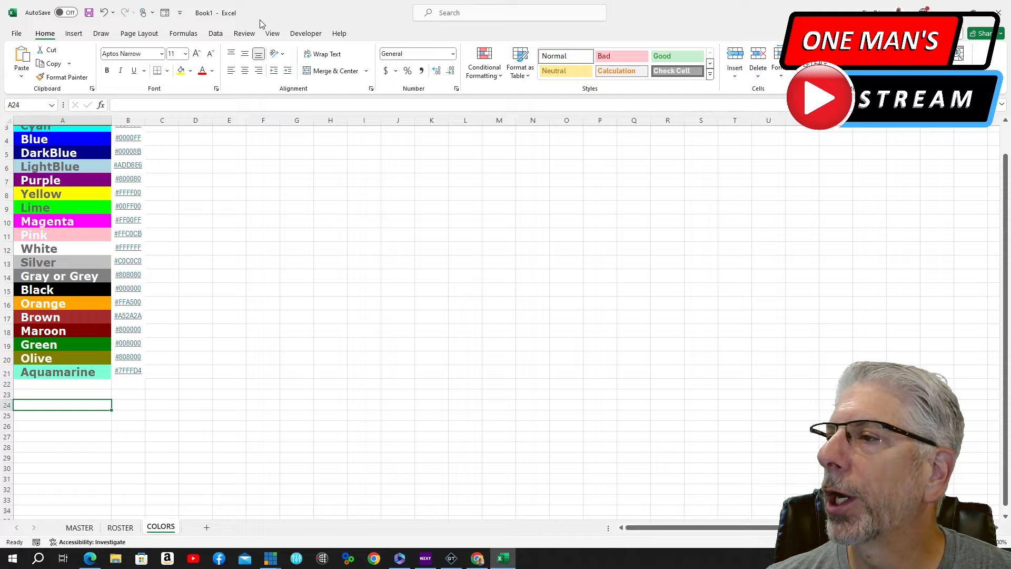
left_click(215, 33)
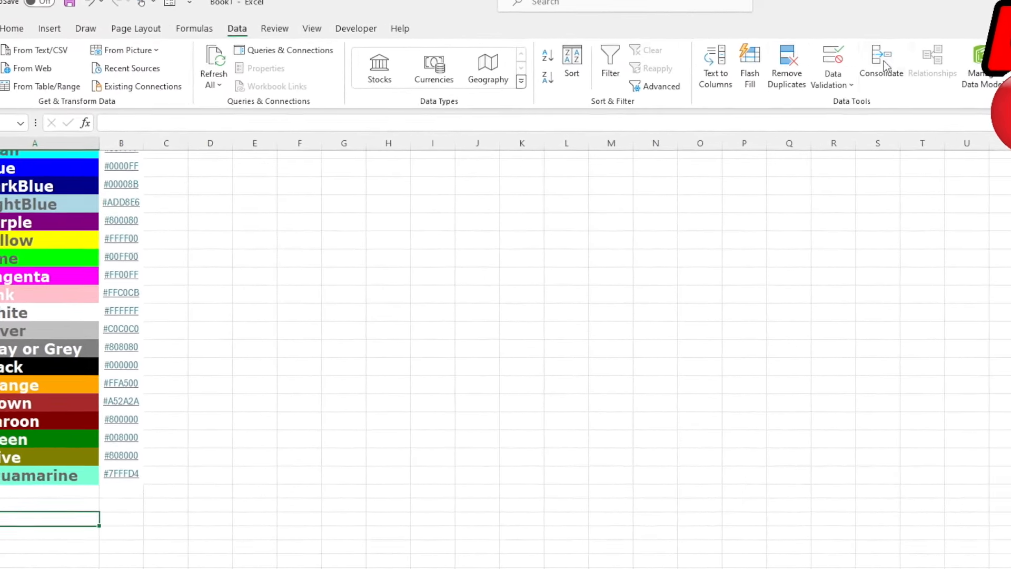
left_click(852, 79)
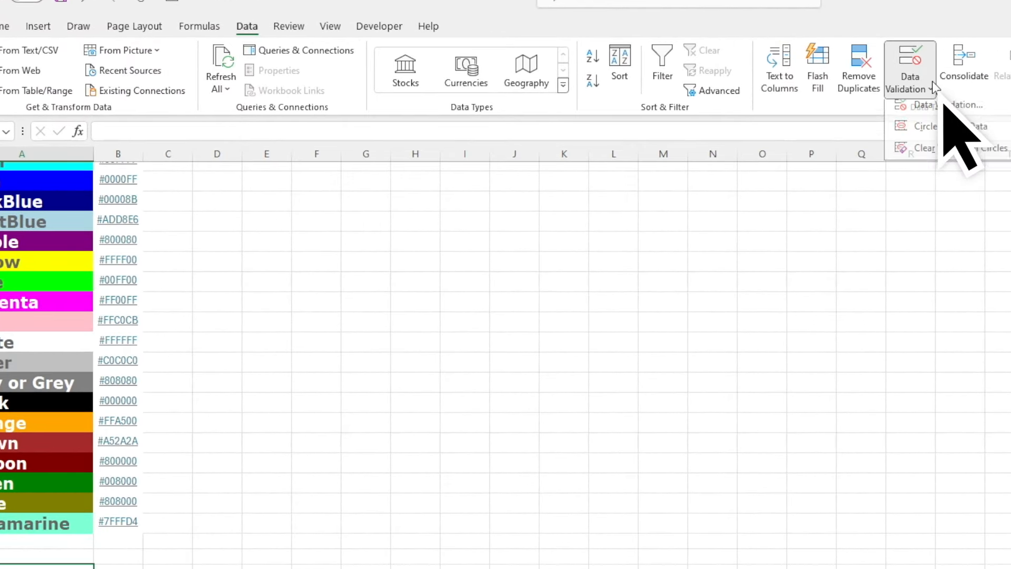
left_click(928, 115)
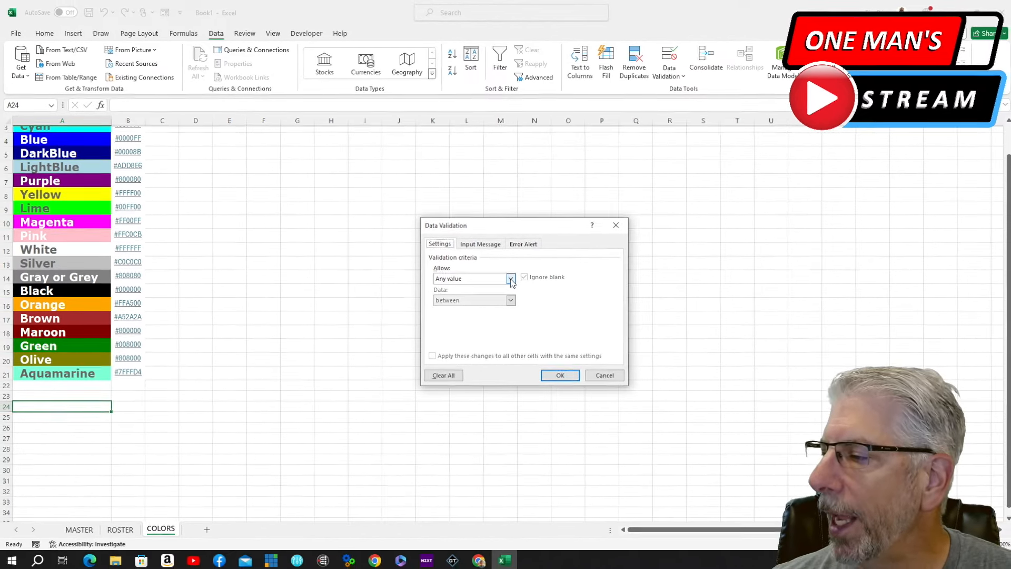
left_click(509, 278)
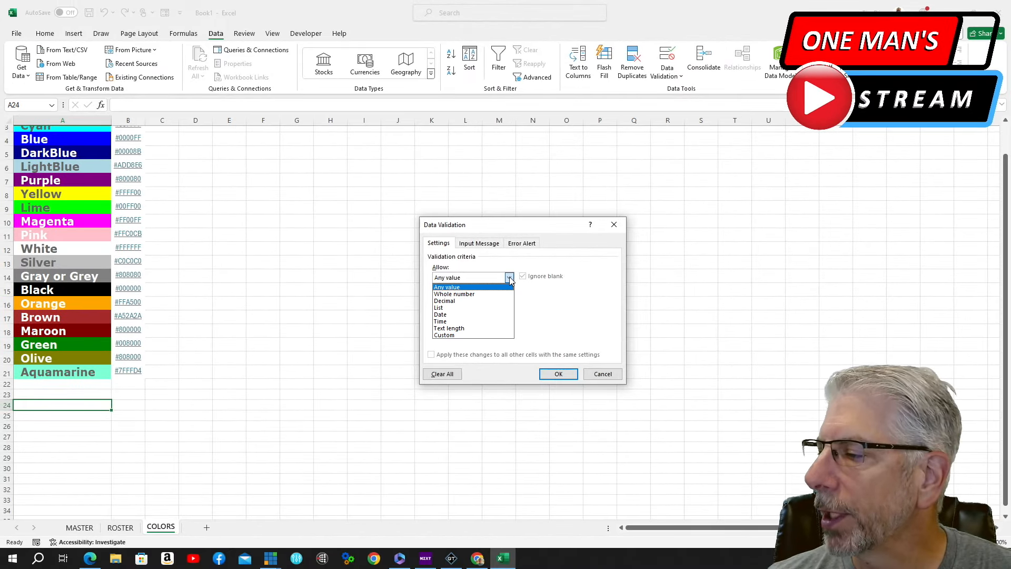
left_click(458, 307)
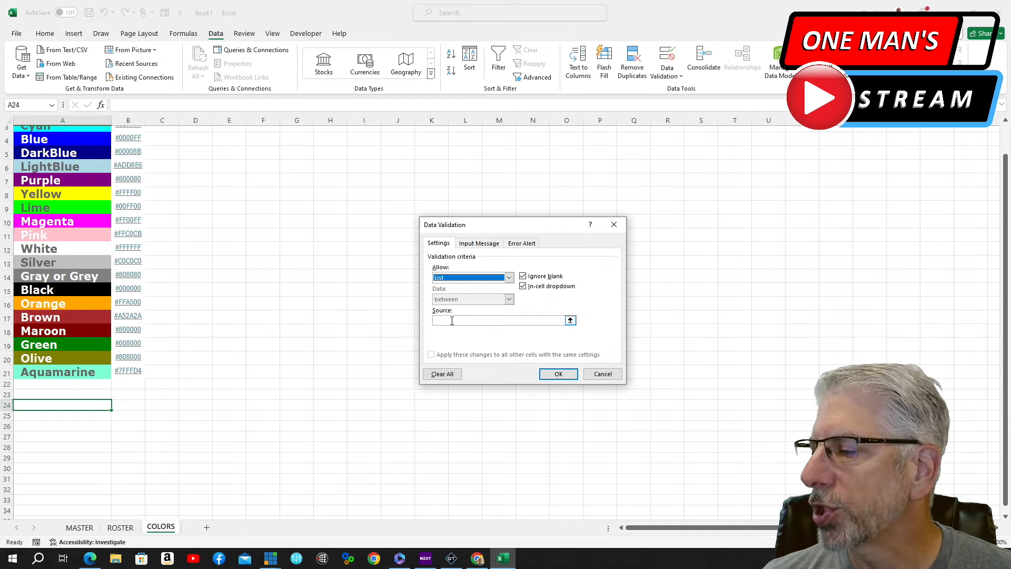
- Use the color names in =$A$2:$A$21 as the validation list's source and apply the rule
left_click(452, 320)
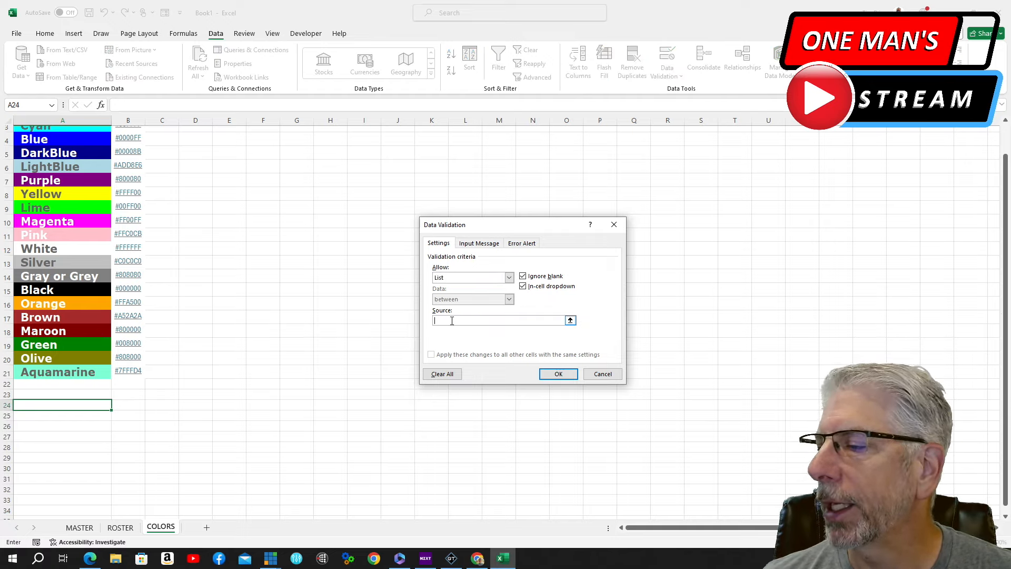
scroll(184, 190, "up", 1)
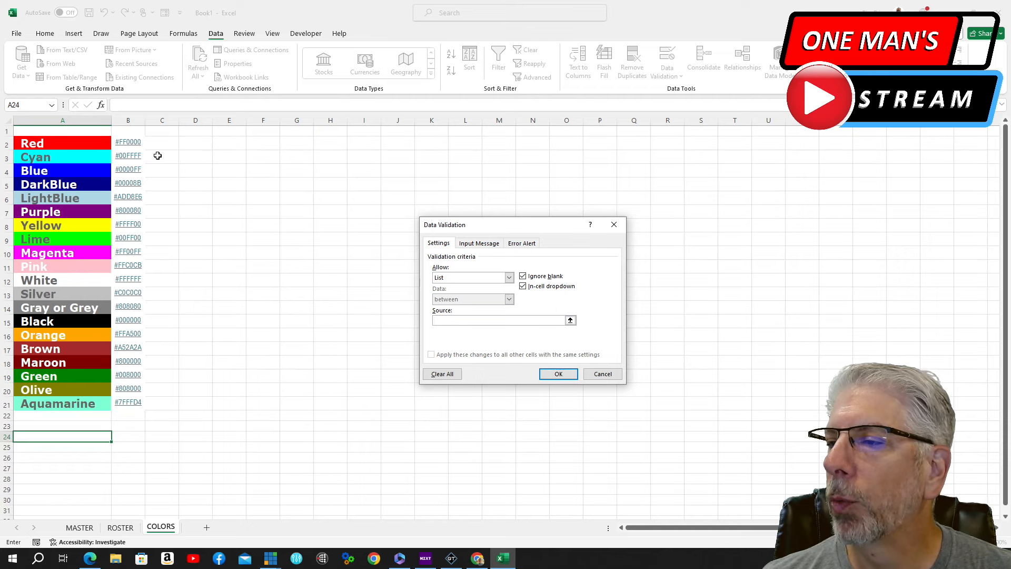
left_click(65, 143)
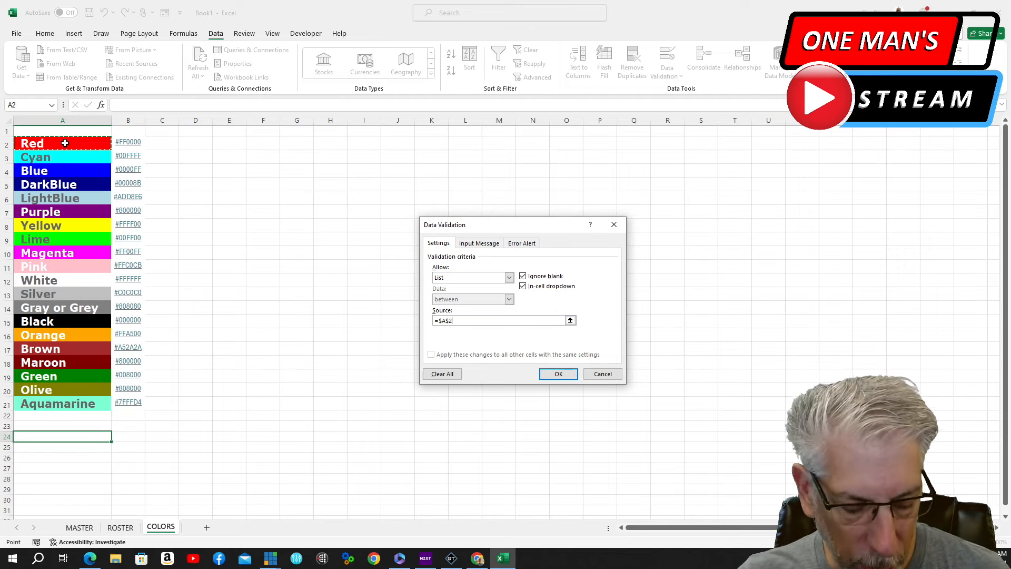
left_click(58, 407, "shift")
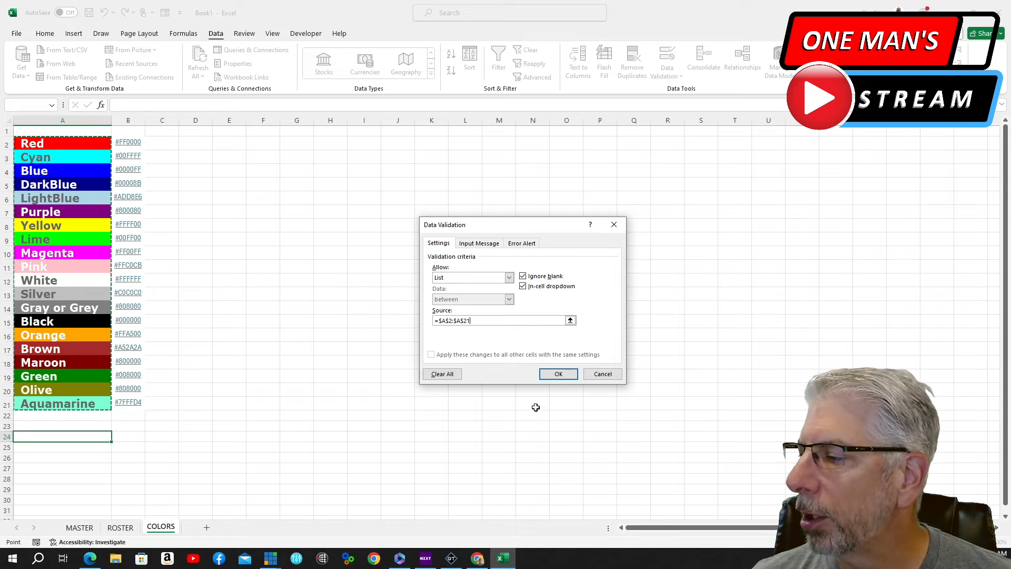
left_click(559, 374)
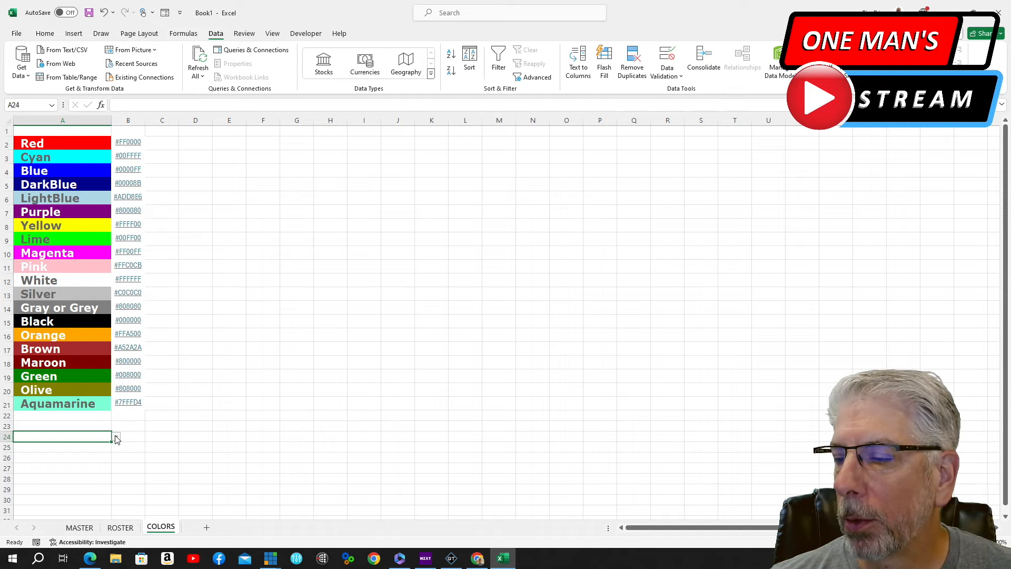
- Check the color choices offered by the drop-down list in cell A24
left_click(117, 439)
scroll(66, 397, "down", 3)
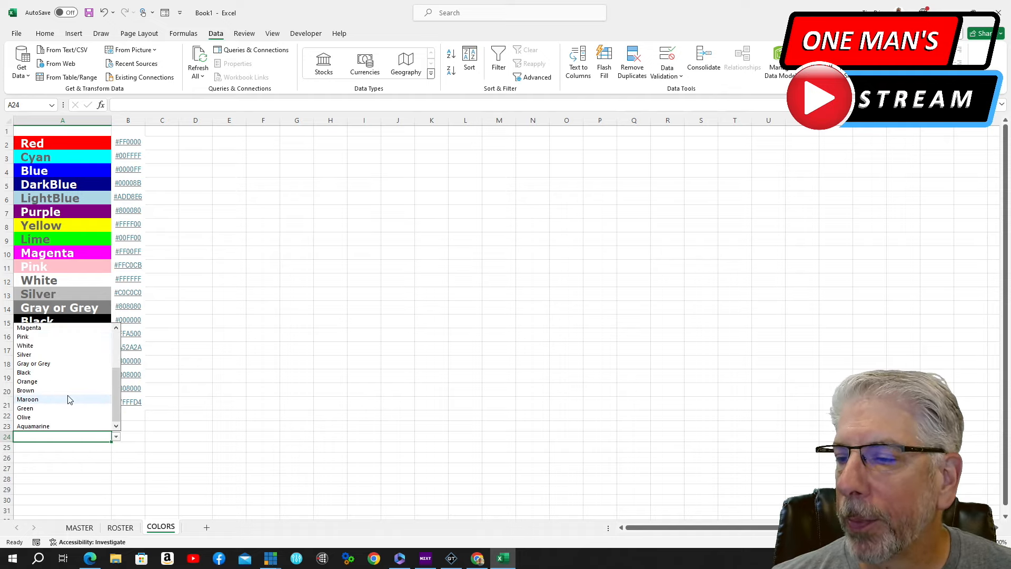
scroll(68, 399, "up", 3)
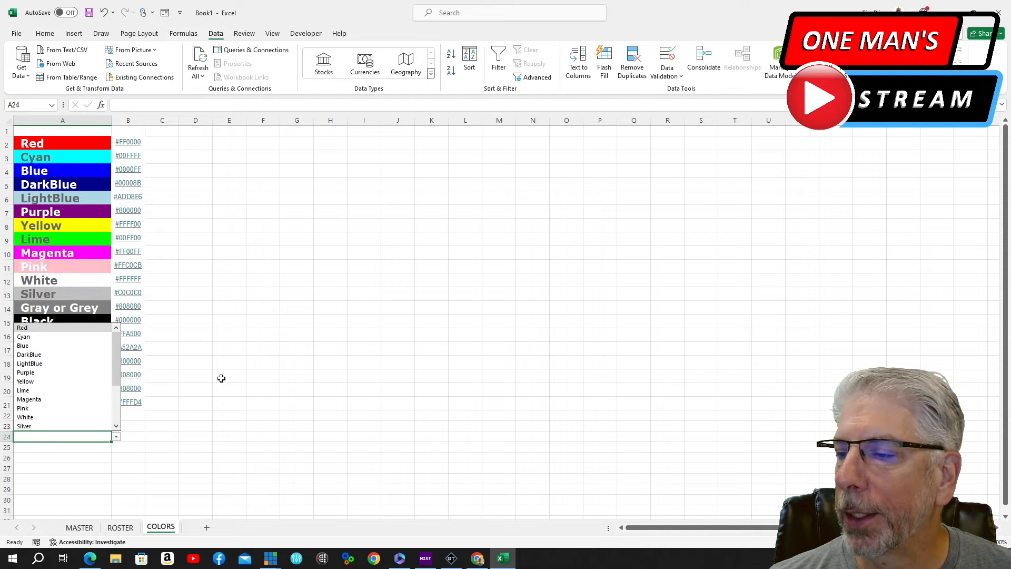
left_click(260, 405)
left_click(67, 429)
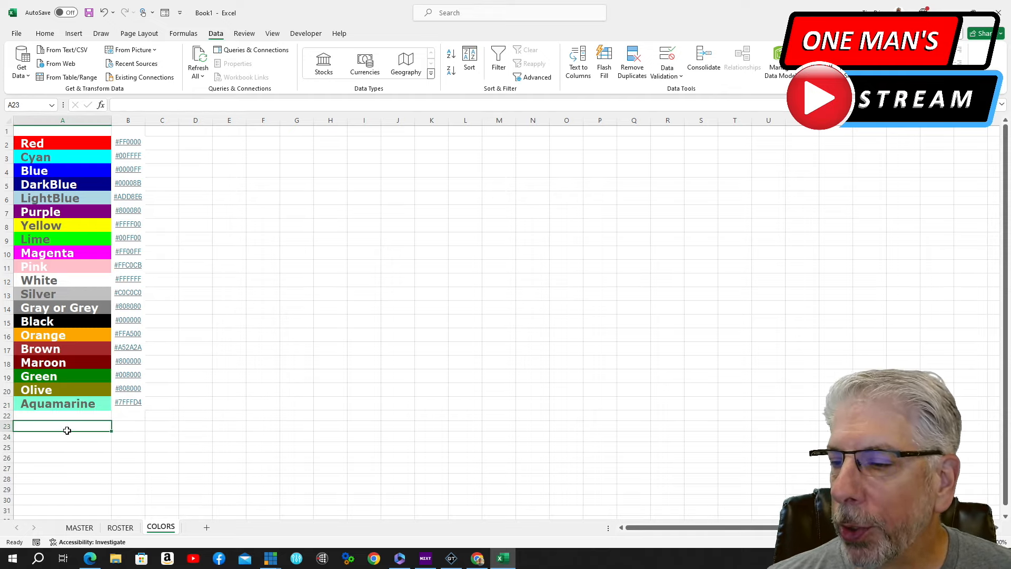
left_click(68, 437)
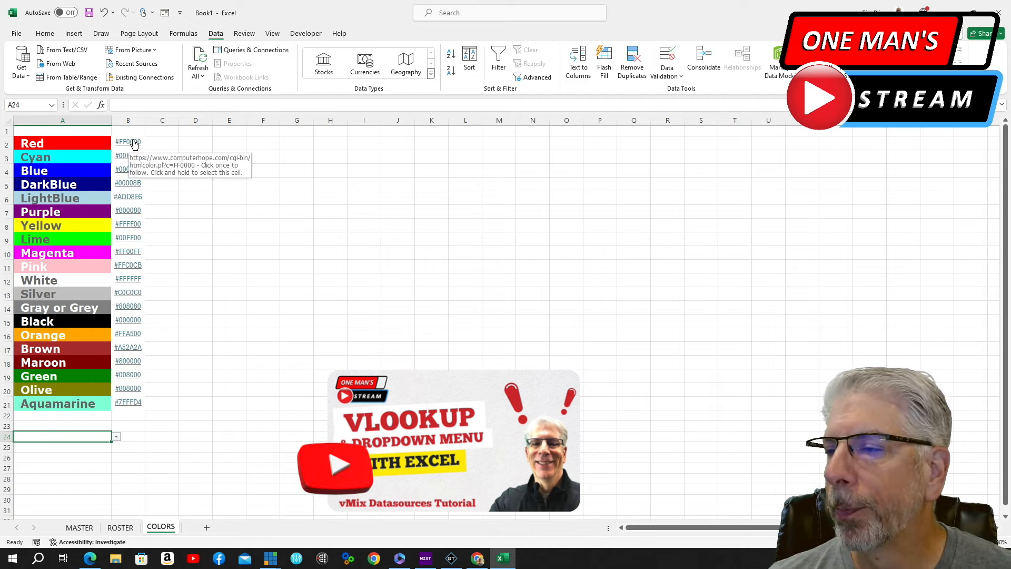
- Start a VLOOKUP formula in cell B24 with A24 as the lookup value
double_click(133, 437)
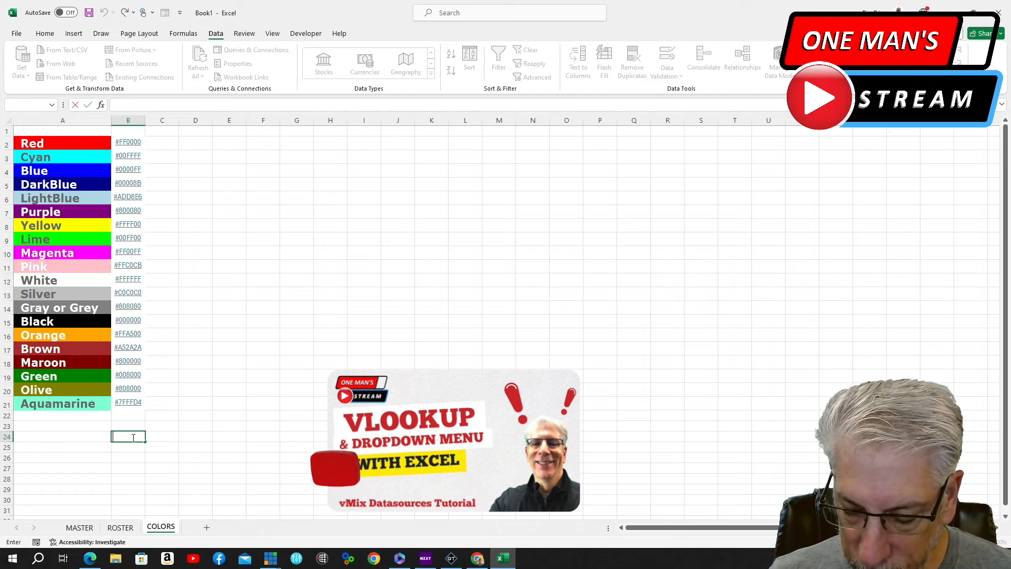
type("=vl")
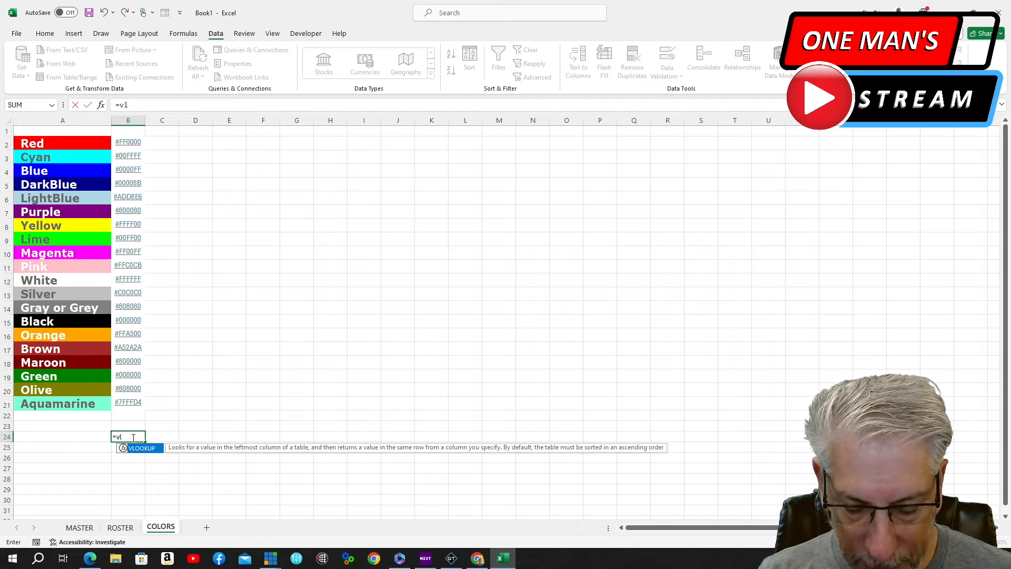
type("ook")
key("Tab")
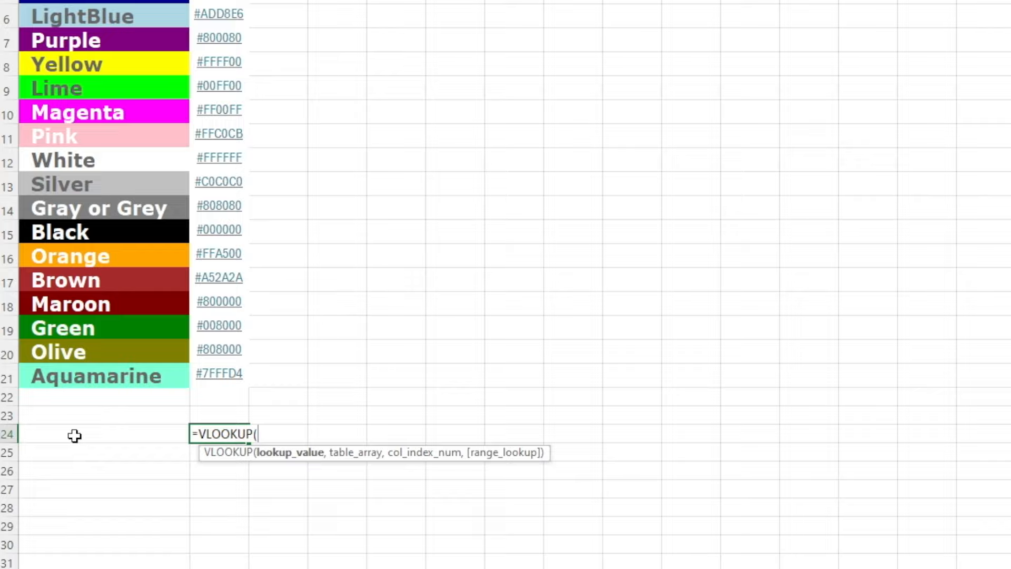
left_click(74, 435)
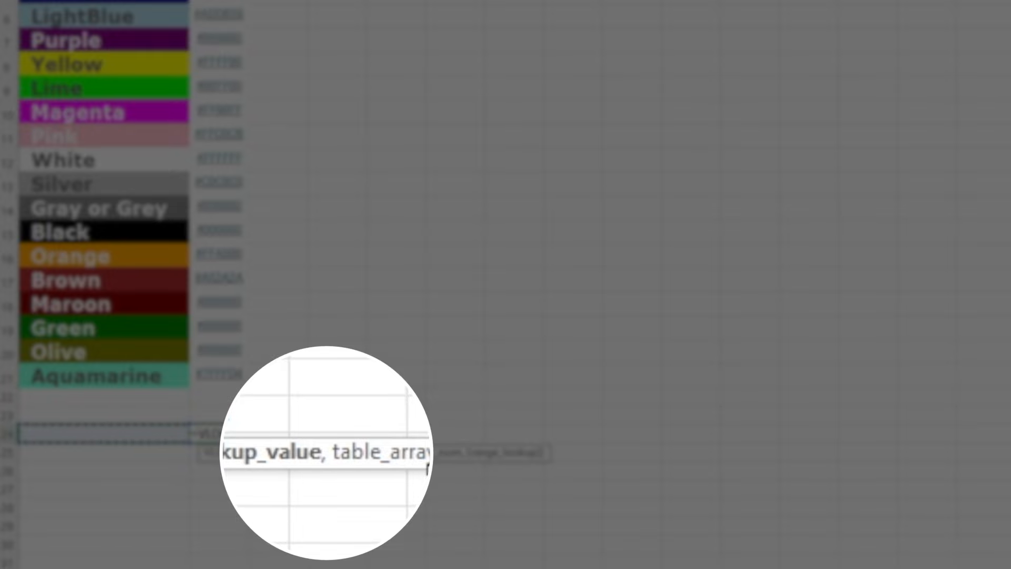
type(",")
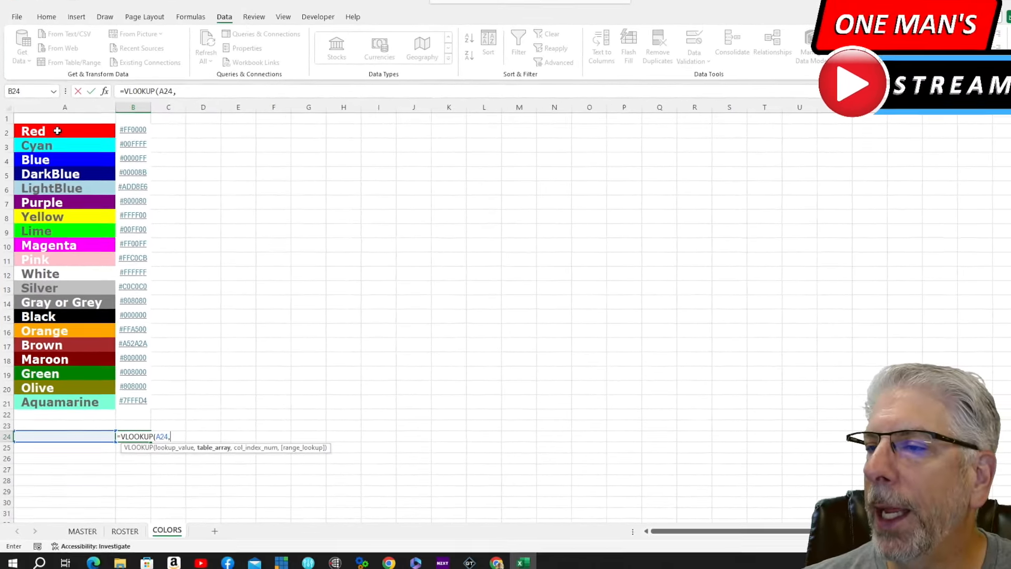
- Complete the VLOOKUP formula with table array A2:B21, column index 2 and FALSE for an exact match
left_click(55, 142)
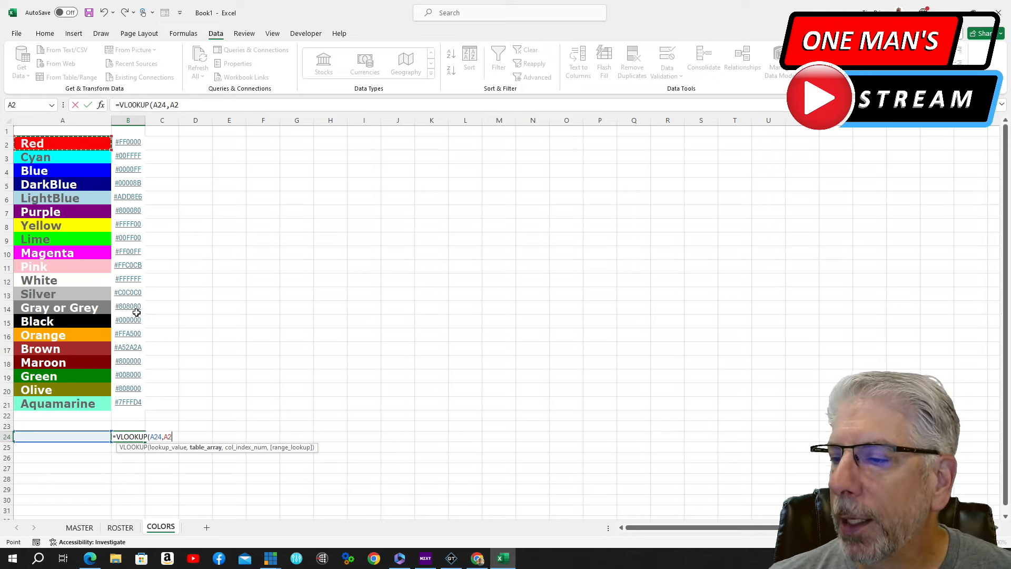
left_click(132, 402, "shift")
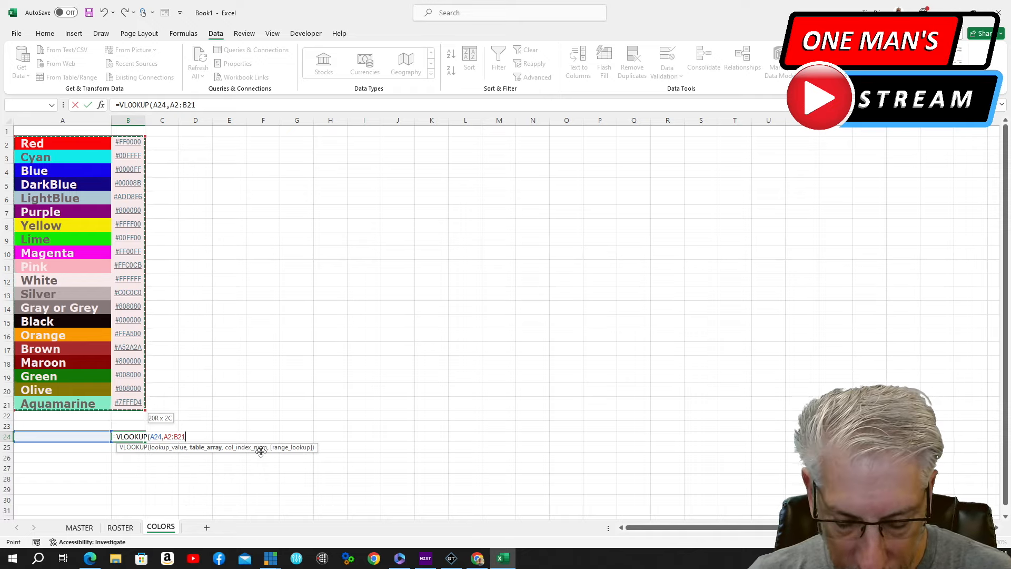
type(",")
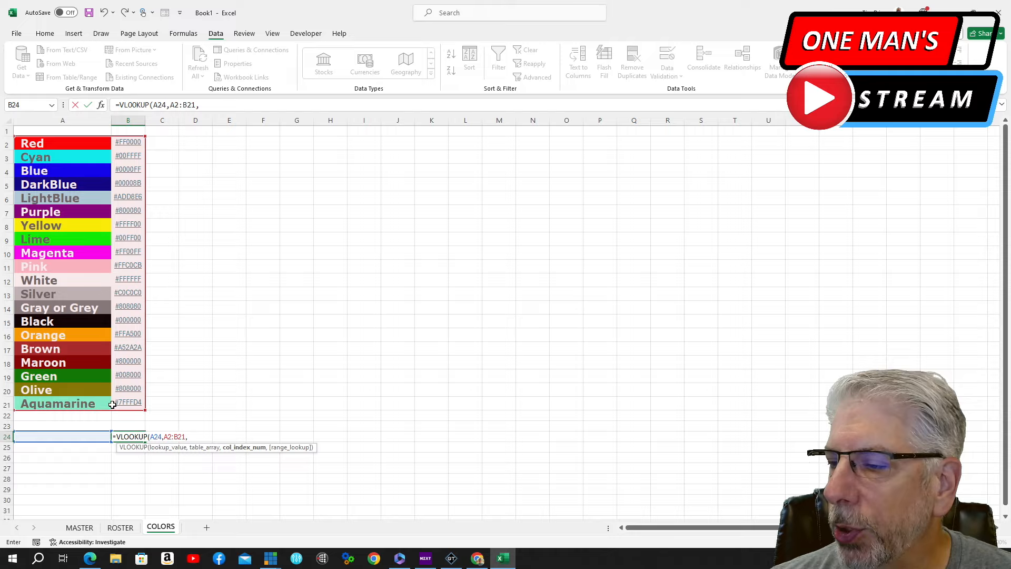
type("2")
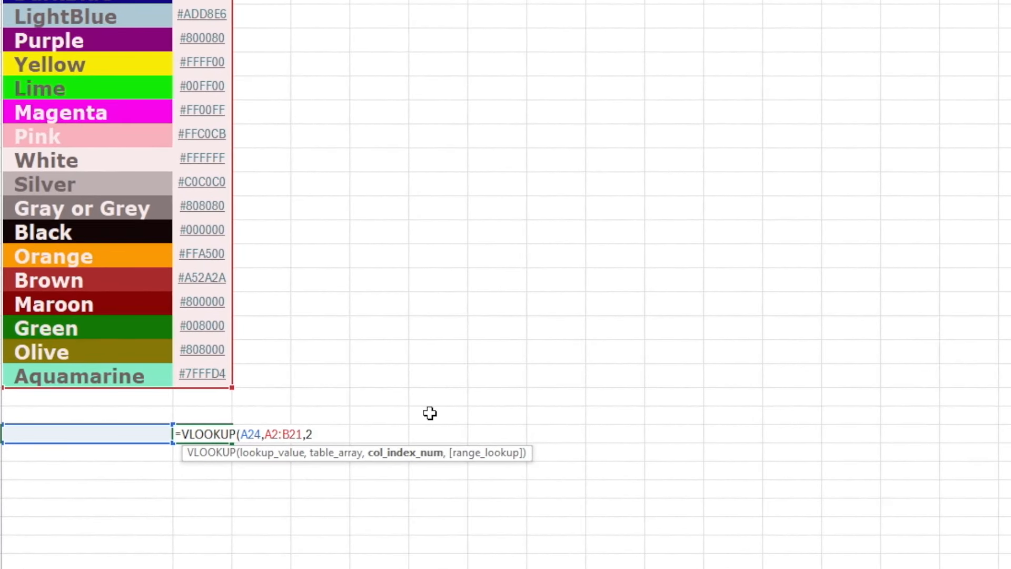
type(",")
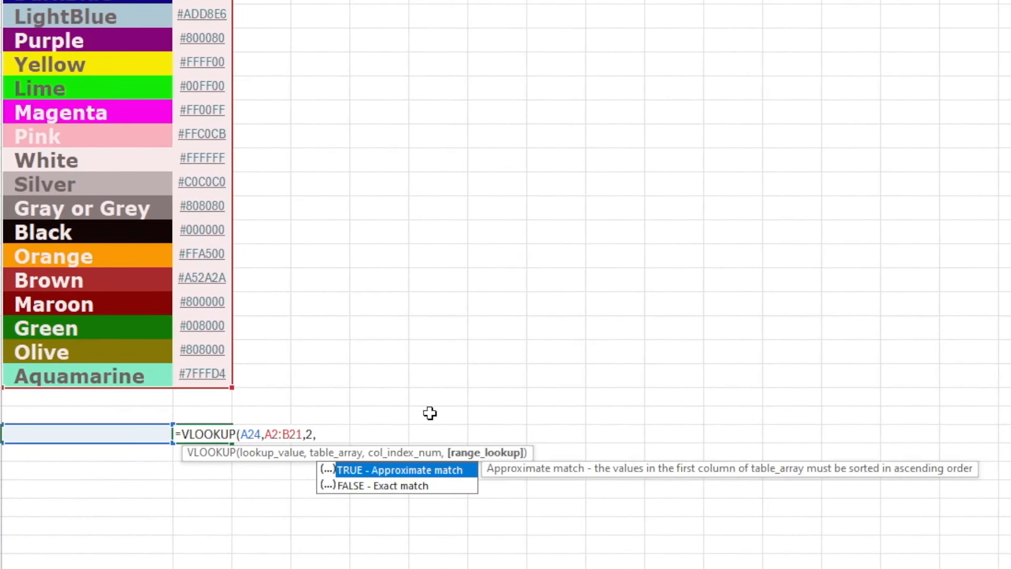
type("false")
key("Return")
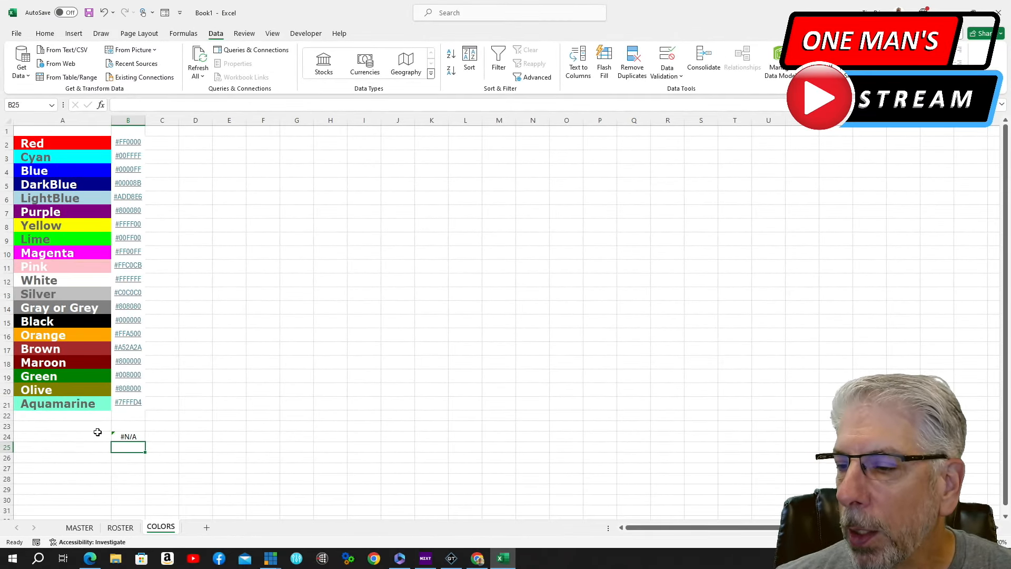
- Test the lookup by choosing Red, followed by Blue, from cell A24's drop-down list
left_click(97, 431)
left_click(116, 436)
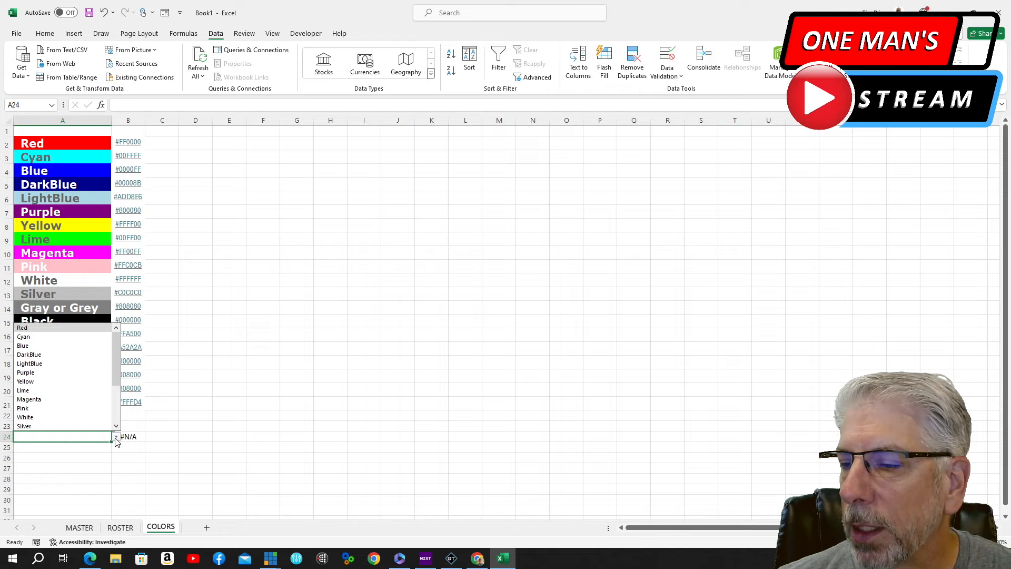
left_click(50, 328)
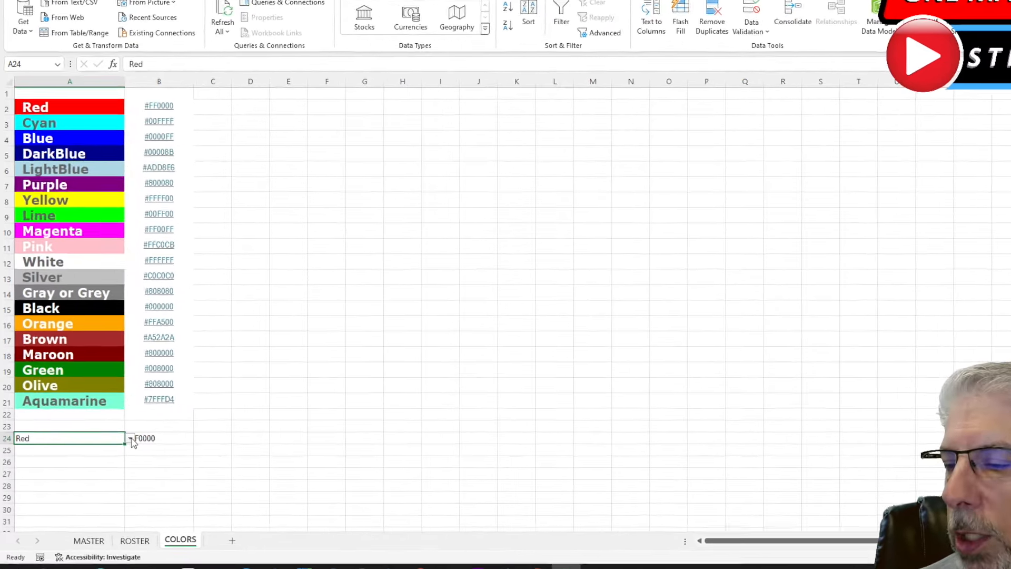
left_click(116, 436)
left_click(74, 291)
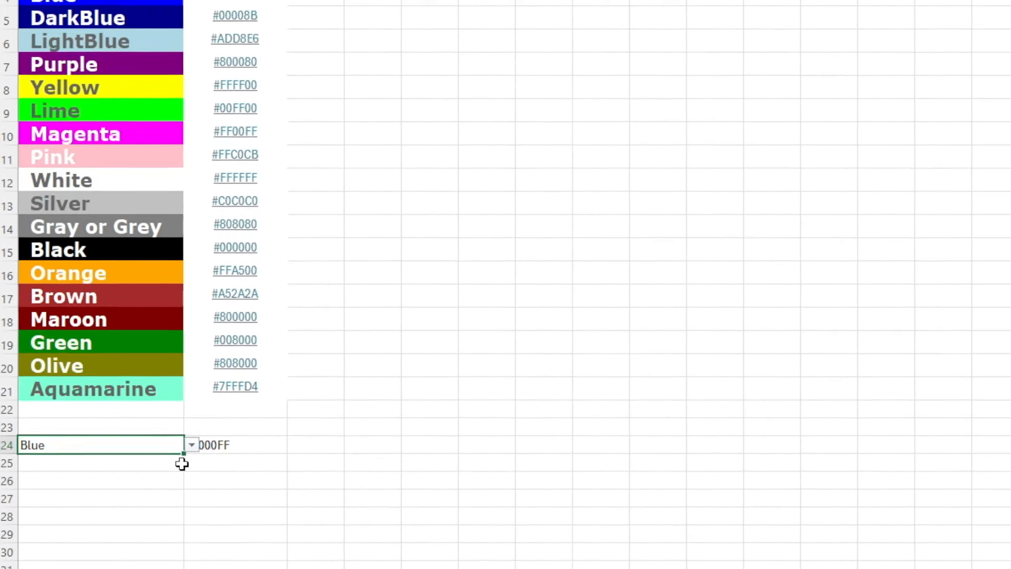
- Right-align the color codes in column B
left_click(182, 463)
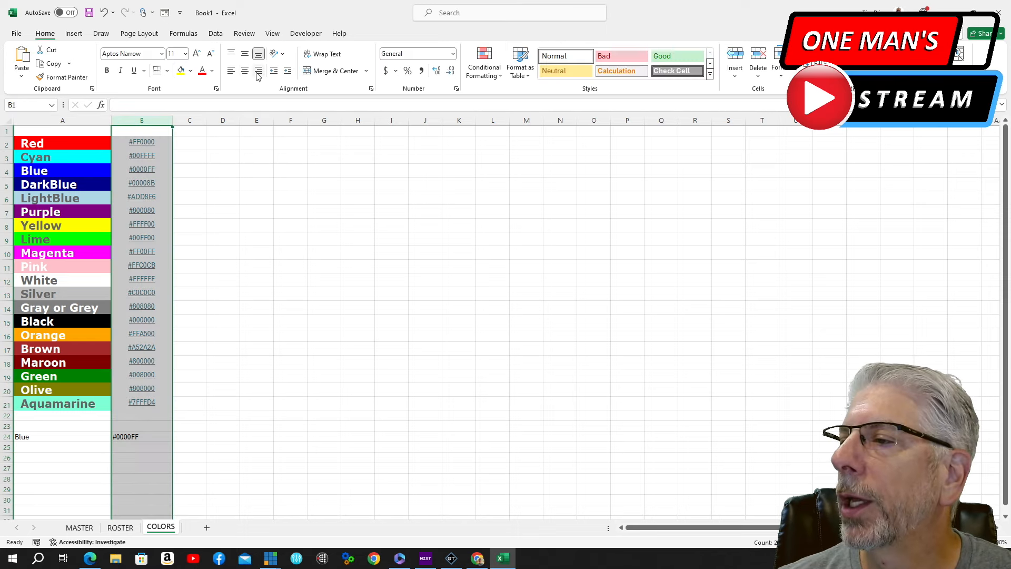
left_click(258, 71)
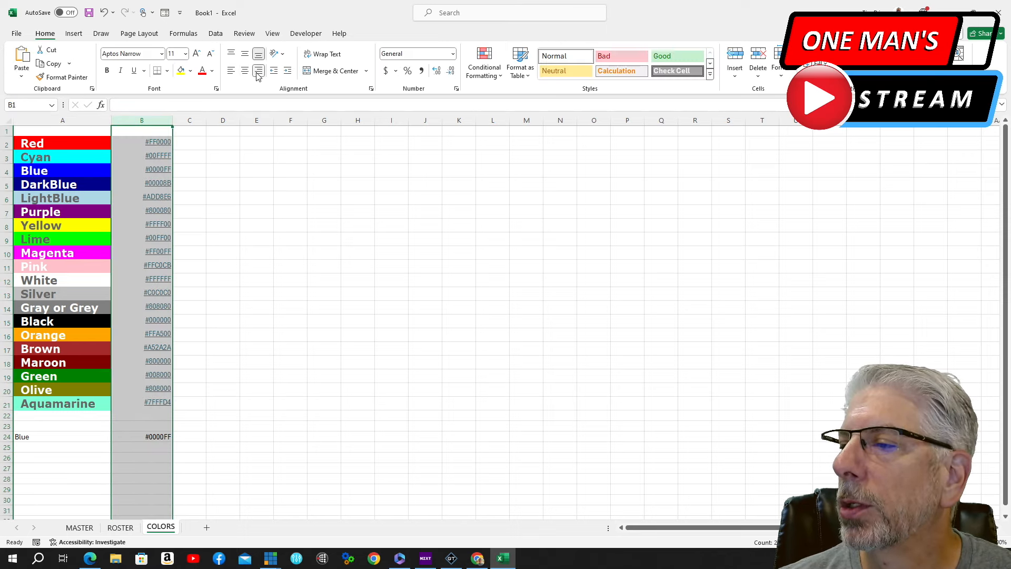
left_click(68, 452)
- Choose Purple from the drop-down list in cell A24
left_click(86, 436)
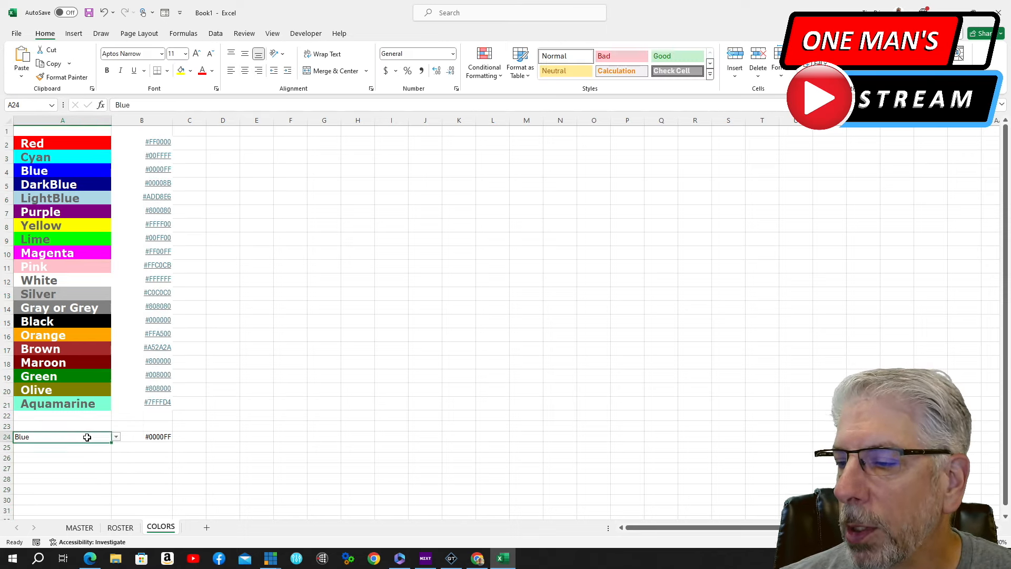
left_click(116, 439)
left_click(39, 372)
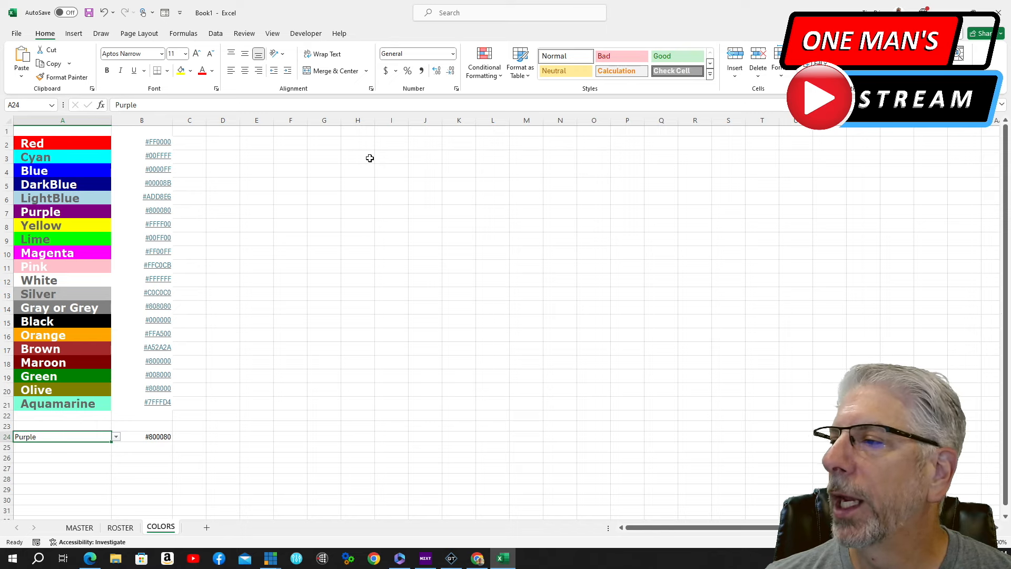
- Enter the header HexidecimalColor in cell H1 of the COLORS sheet
left_click(360, 130)
type("Hexidecima")
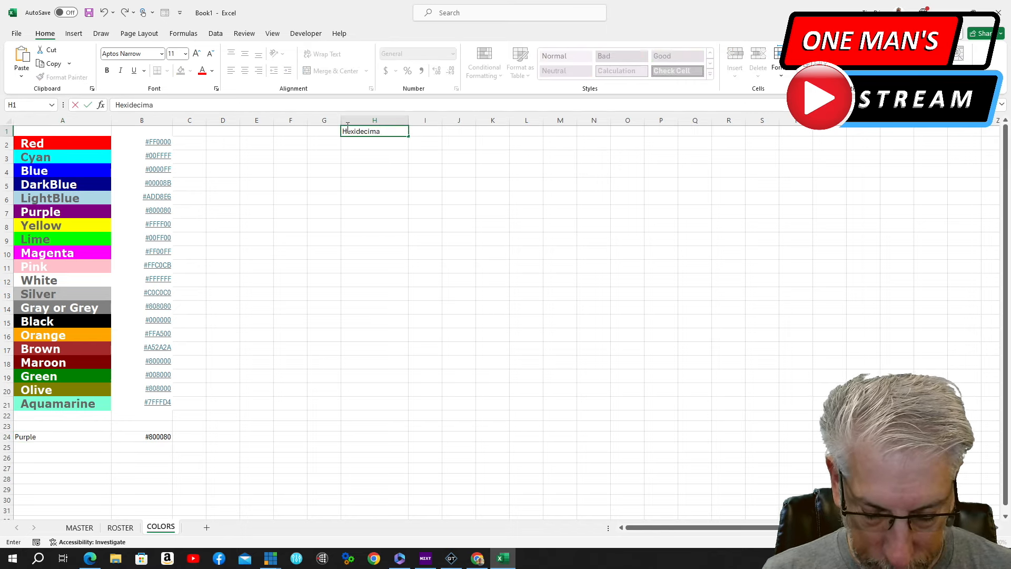
type("lColo")
type("r")
left_click(424, 144)
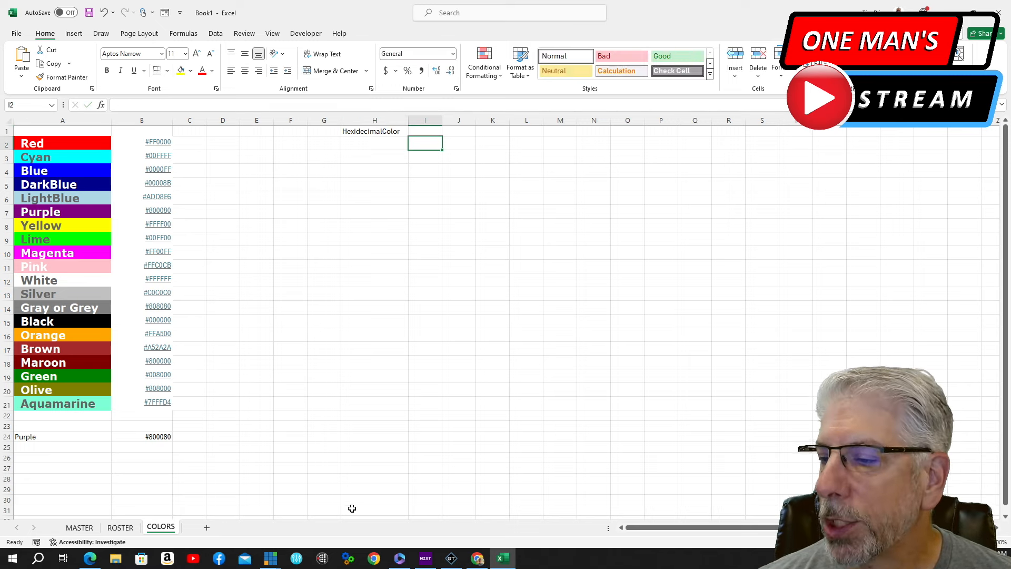
- Enter the formula =B24 in cell H2 to mirror the looked-up color code
left_click(369, 143)
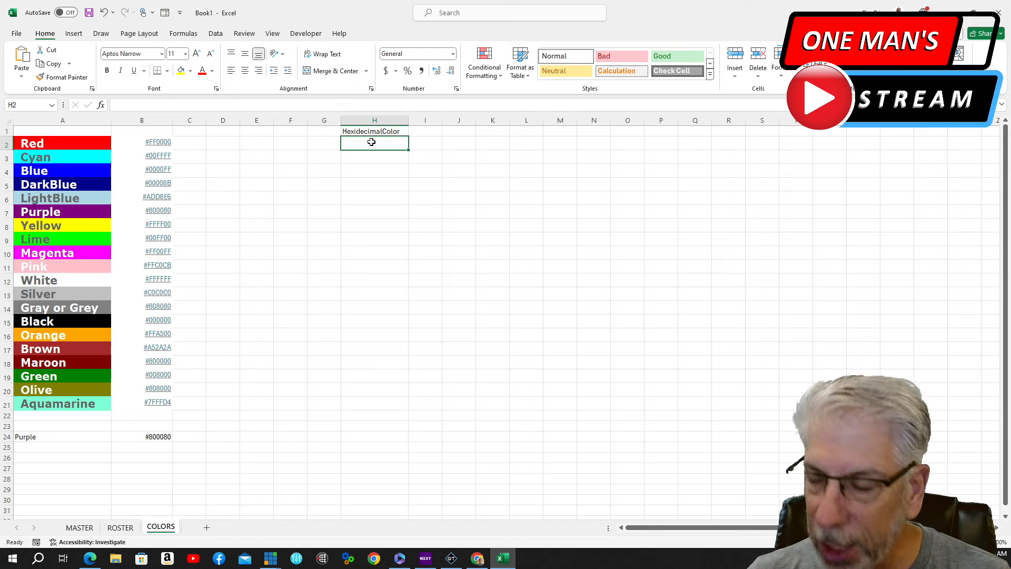
type("=")
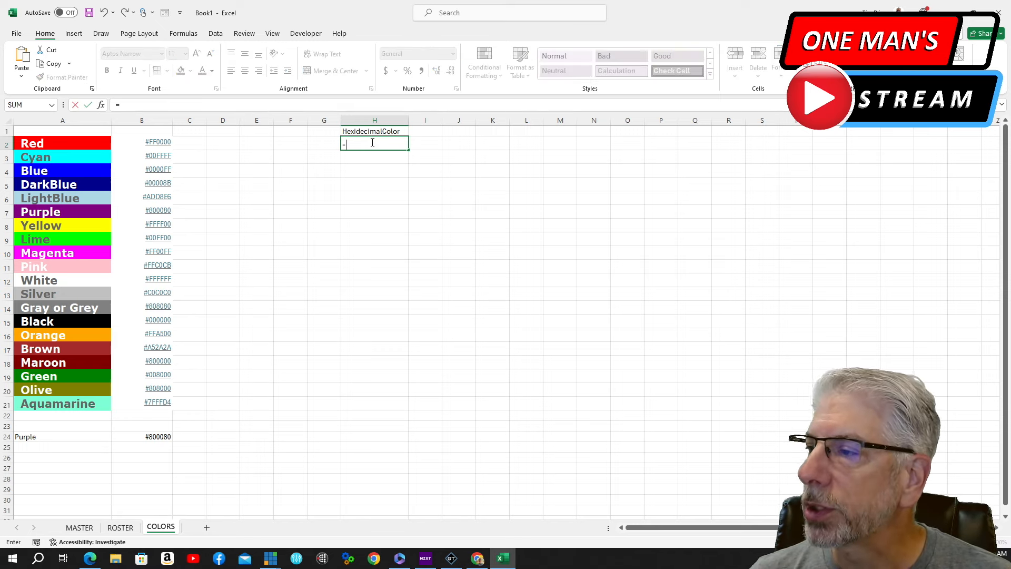
left_click(131, 437)
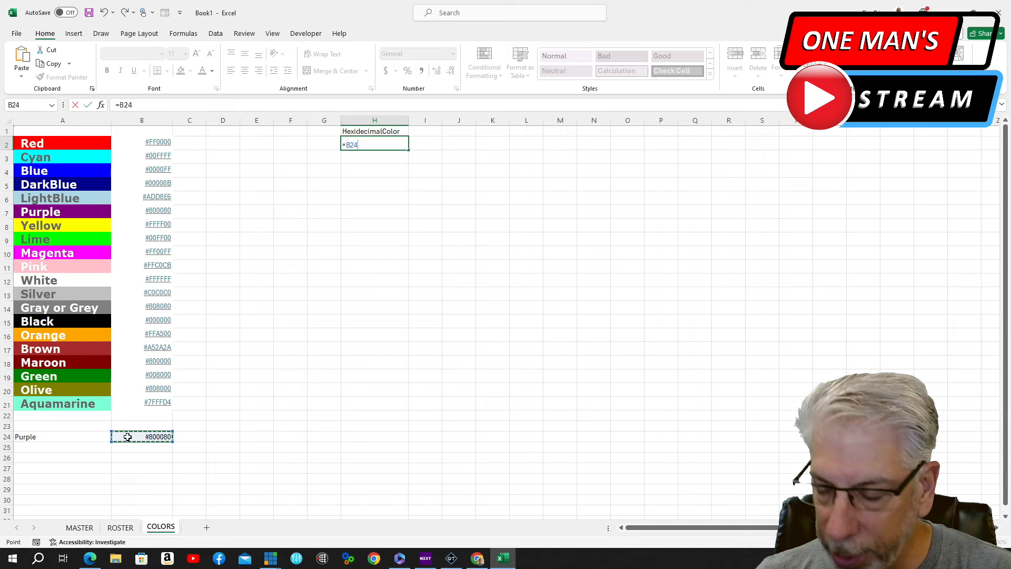
key("Return")
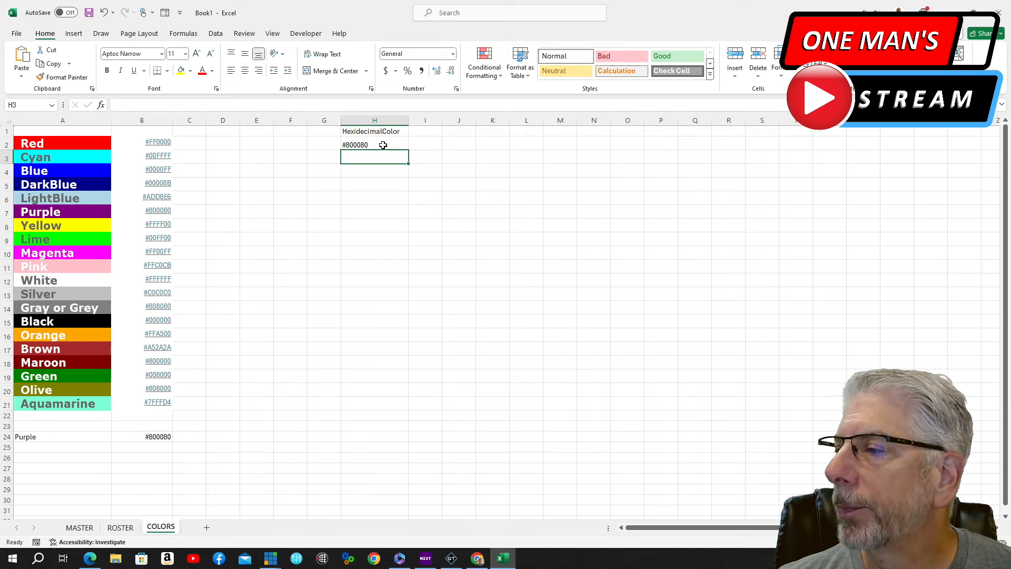
- Choose Pink from the drop-down list in cell A24
left_click(53, 437)
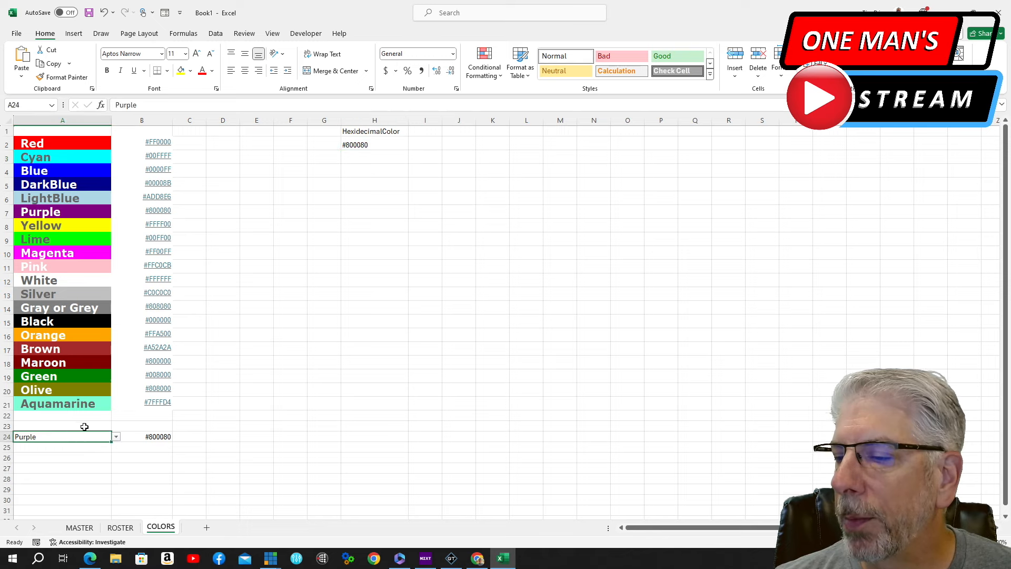
left_click(115, 437)
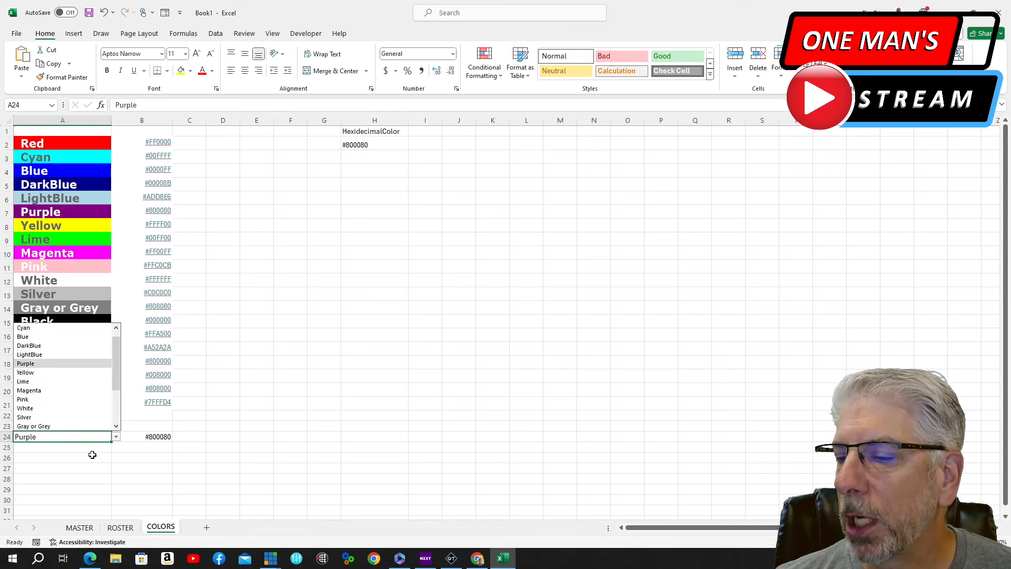
left_click(43, 397)
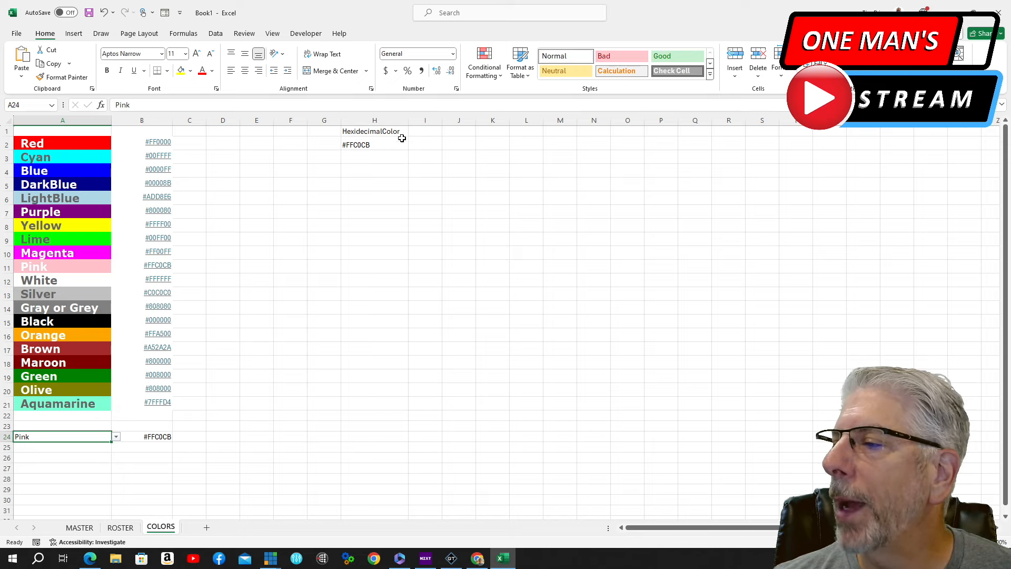
- Switch to vMix and add a new Excel/CSV data source in the Data Sources Manager
key("alt+Tab")
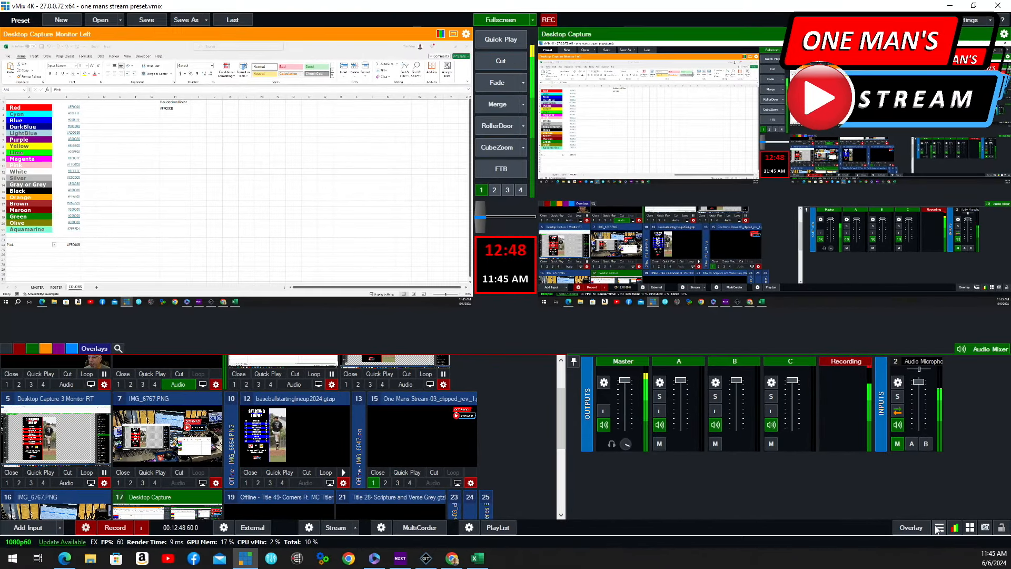
left_click(933, 531)
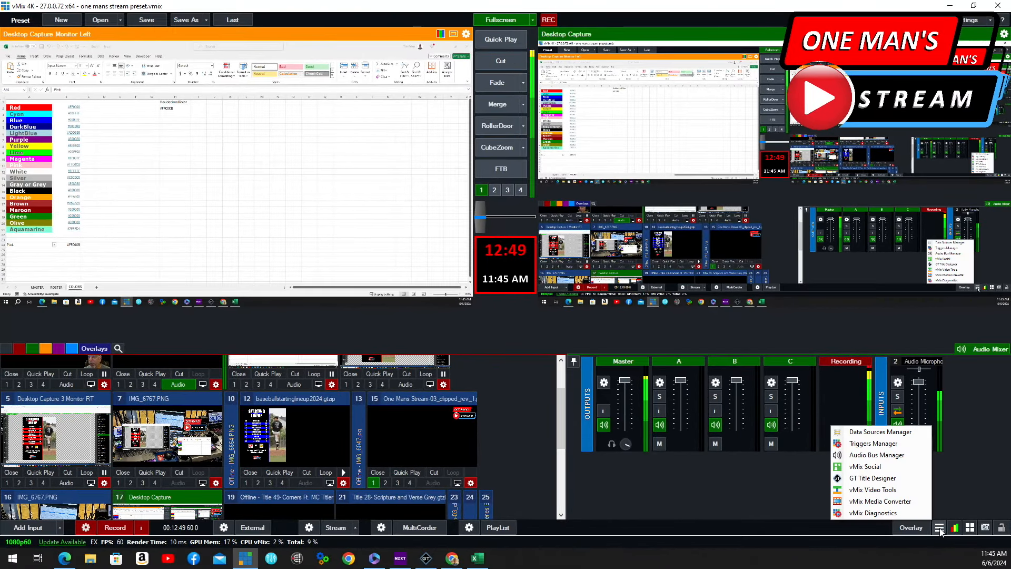
left_click(890, 432)
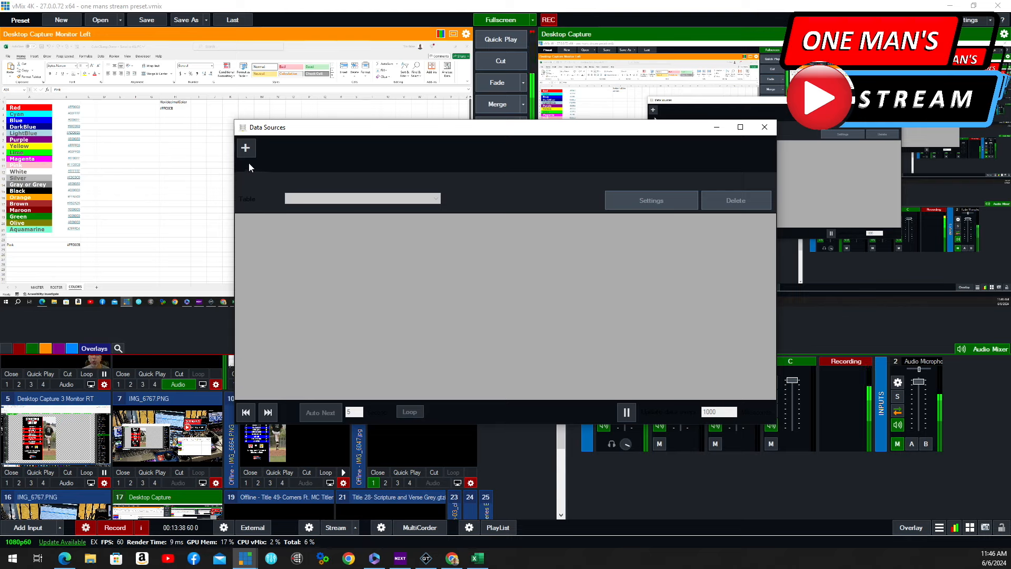
left_click(246, 148)
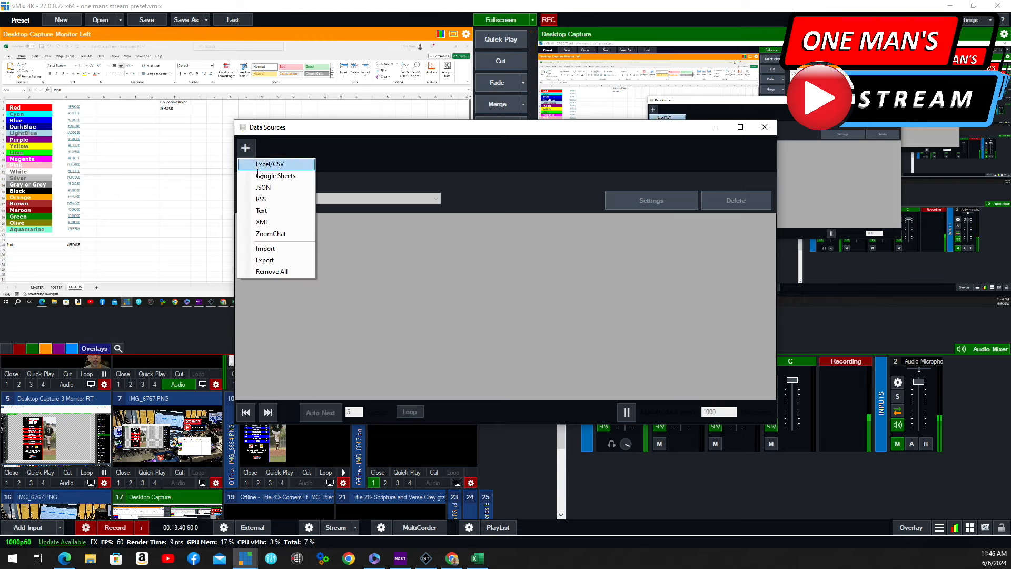
left_click(285, 166)
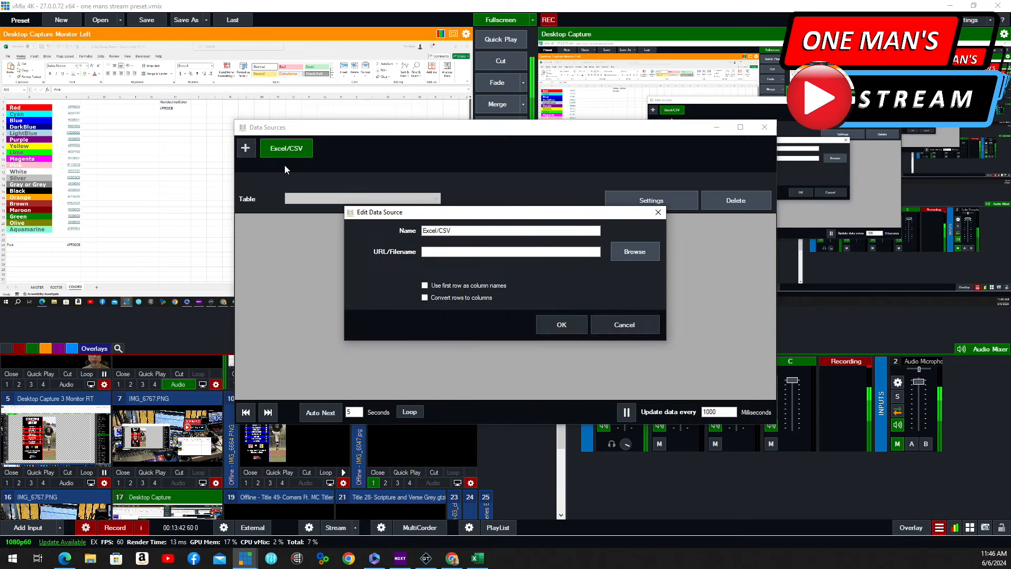
- Load ColorChangeDemo.xlsx from drive F: into the data source, using the first row as column names
left_click(642, 253)
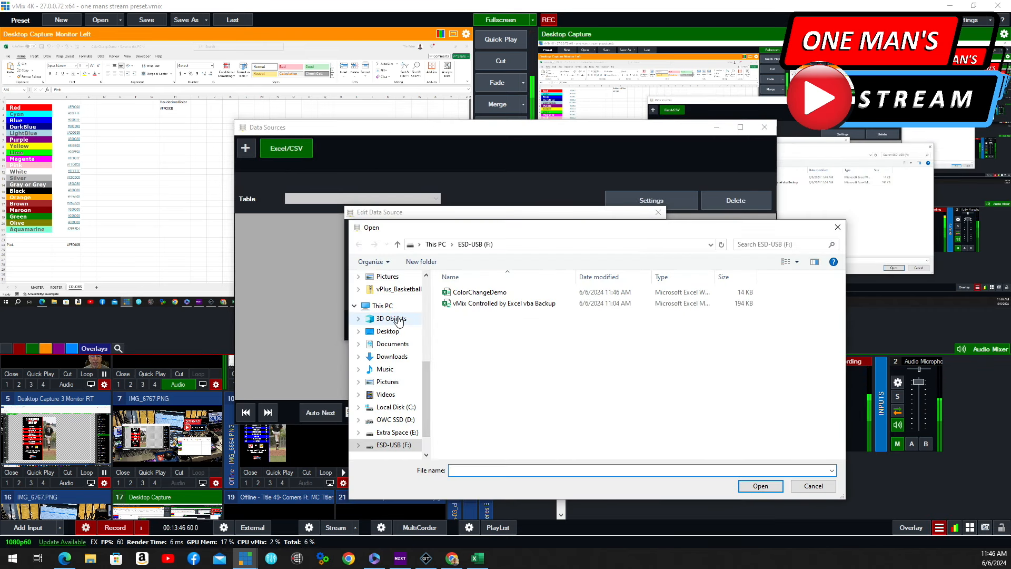
left_click(469, 293)
left_click(760, 485)
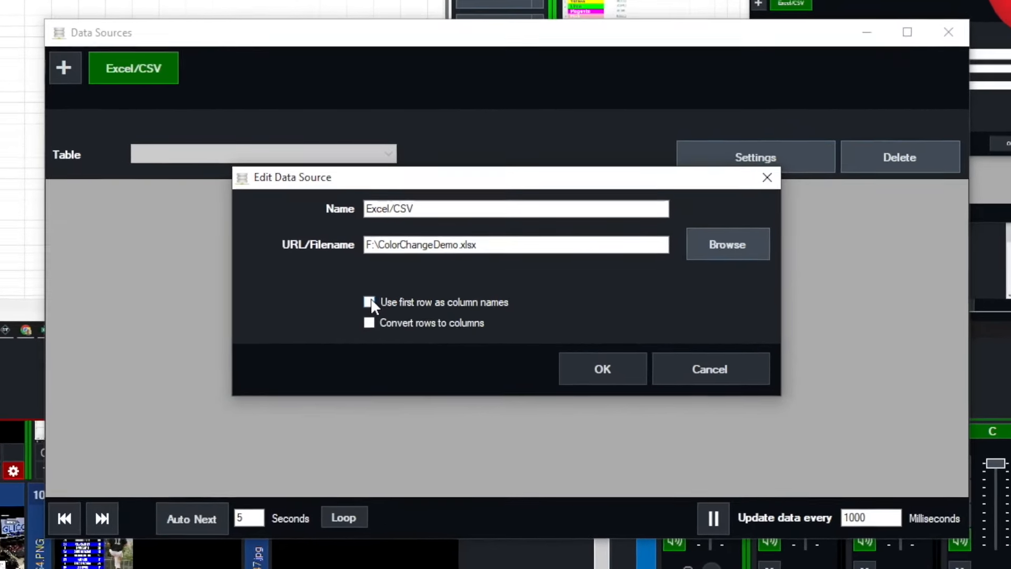
left_click(366, 304)
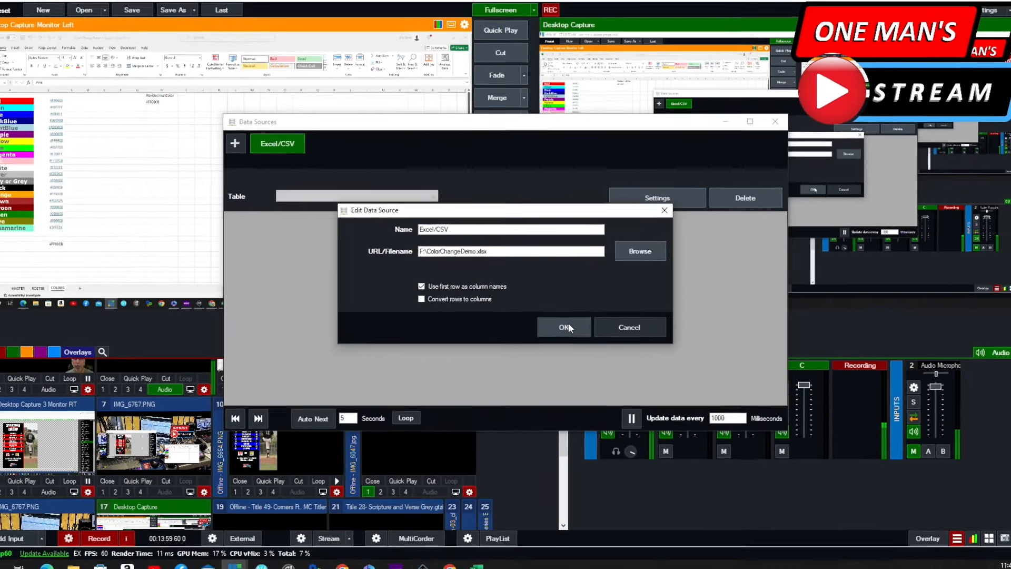
left_click(564, 327)
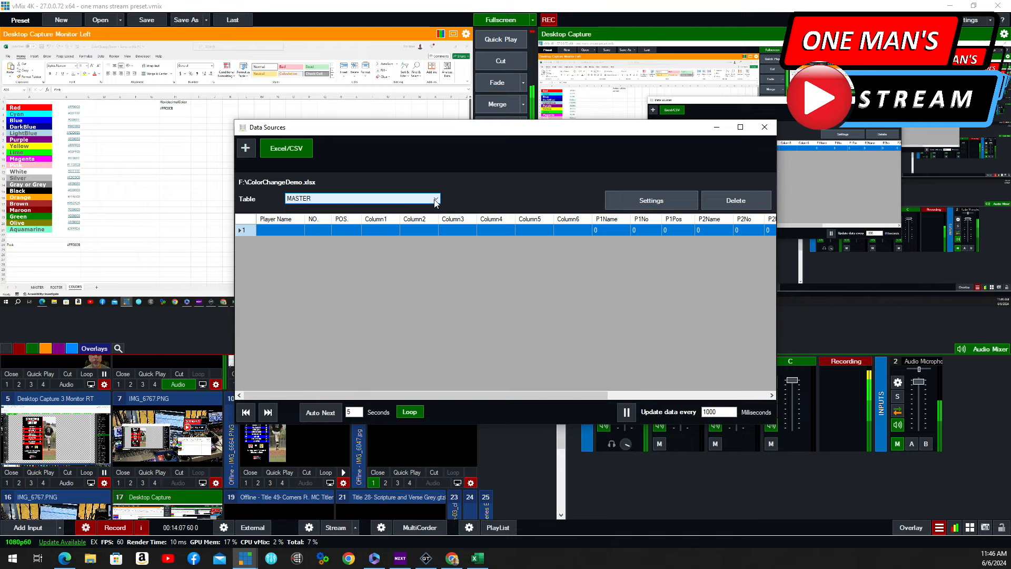
- Set the data source's table to COLORS
left_click(435, 199)
left_click(340, 221)
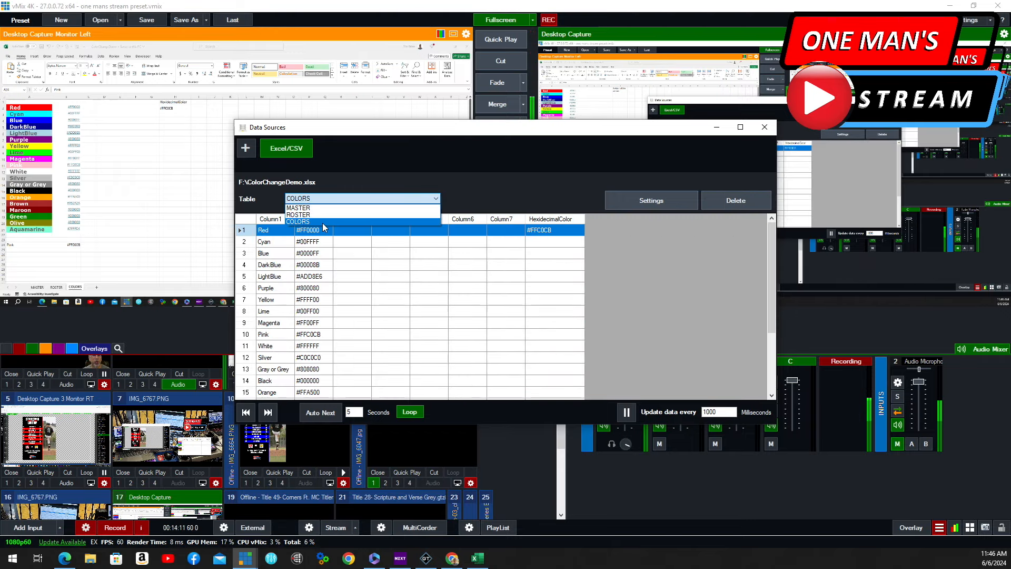
left_click(323, 221)
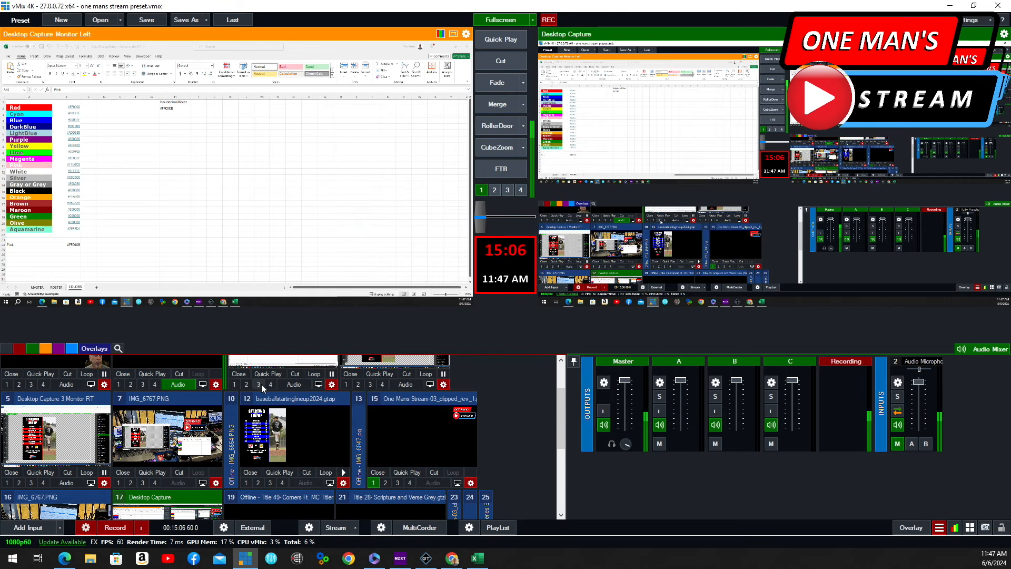
- Preview the baseballstartinglineup2024.gtzip title and open its color fields in the Title Editor
scroll(261, 384, "up", 1)
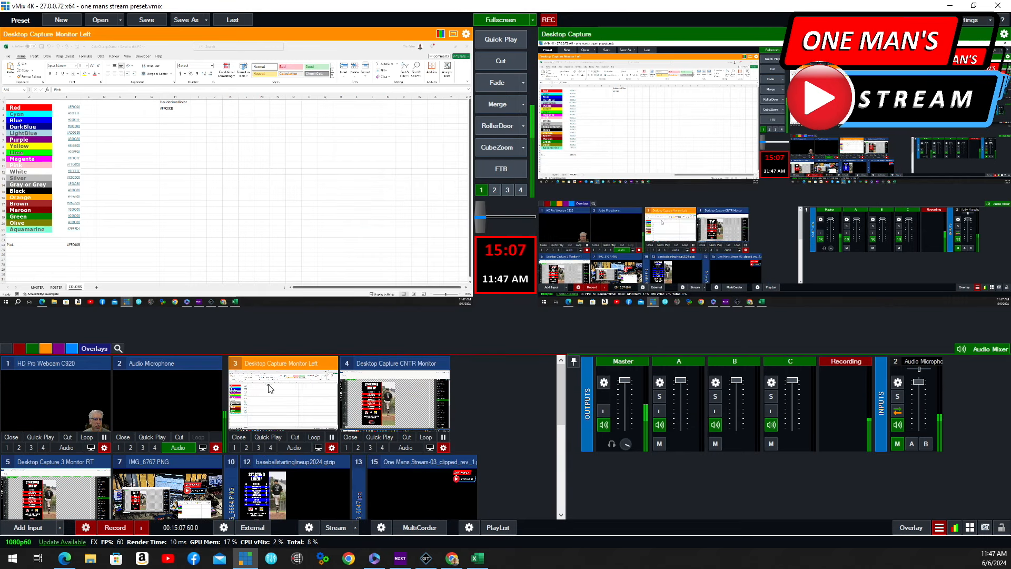
scroll(394, 393, "down", 1)
left_click(294, 429)
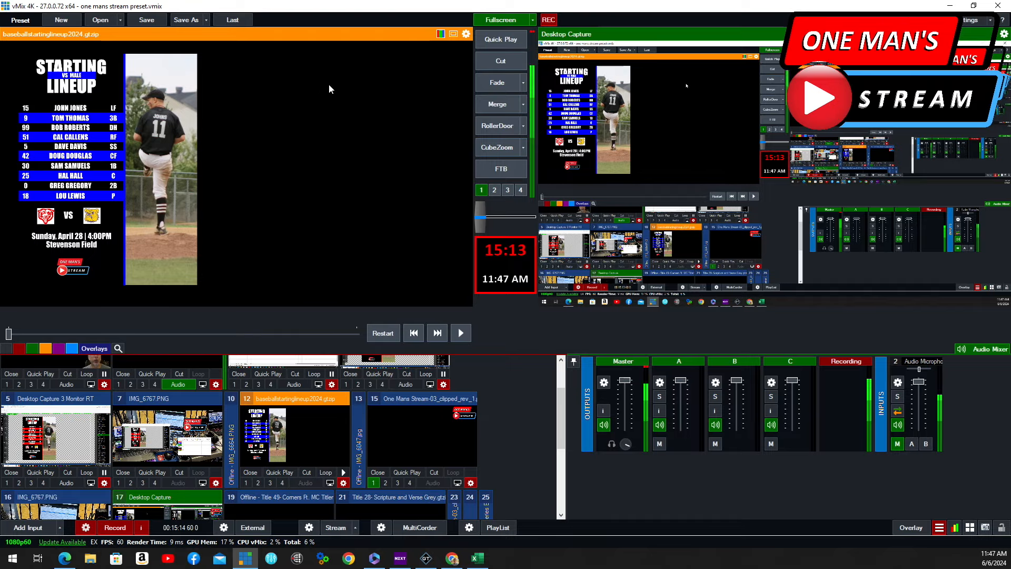
right_click(329, 73)
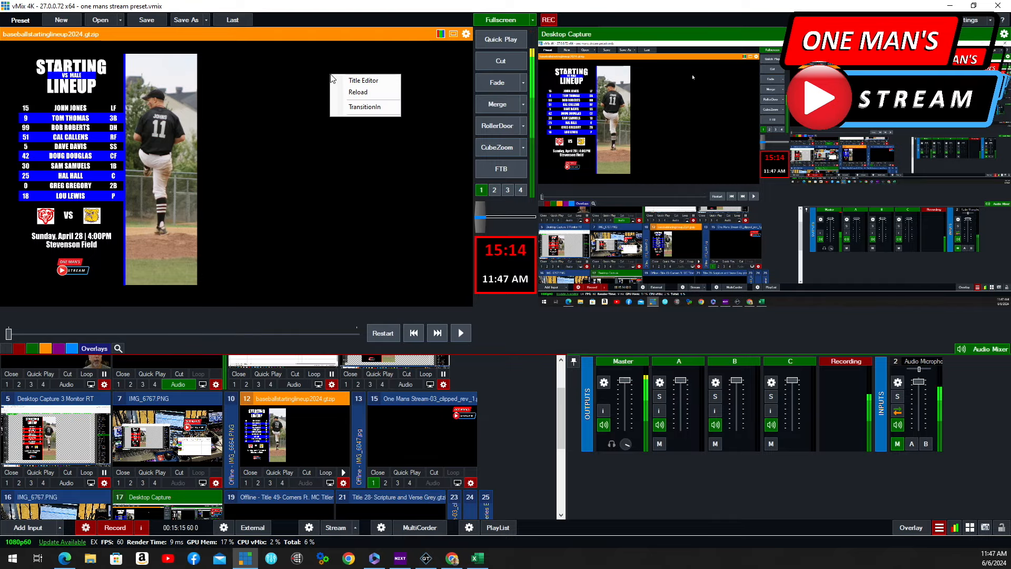
left_click(363, 79)
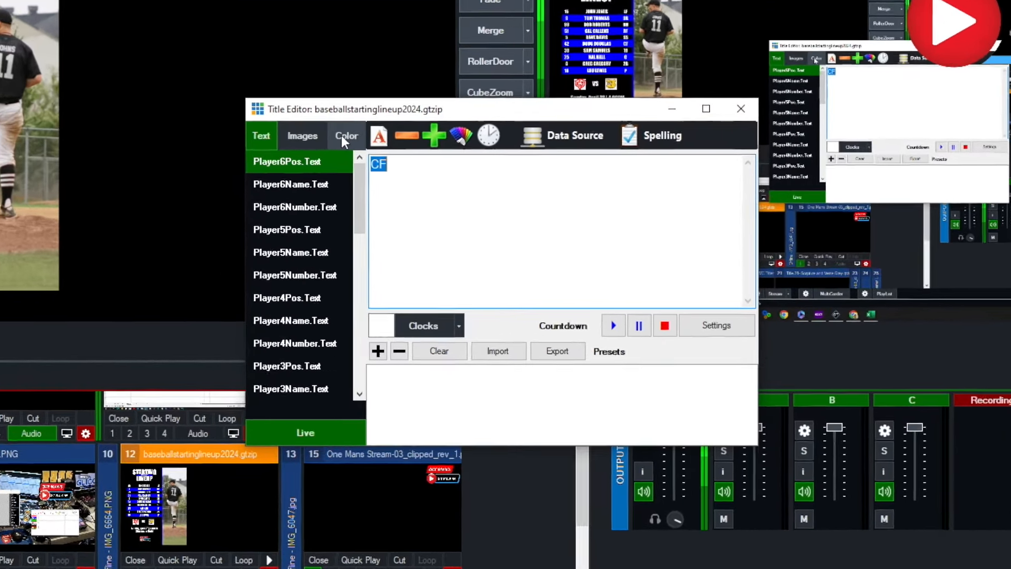
left_click(388, 170)
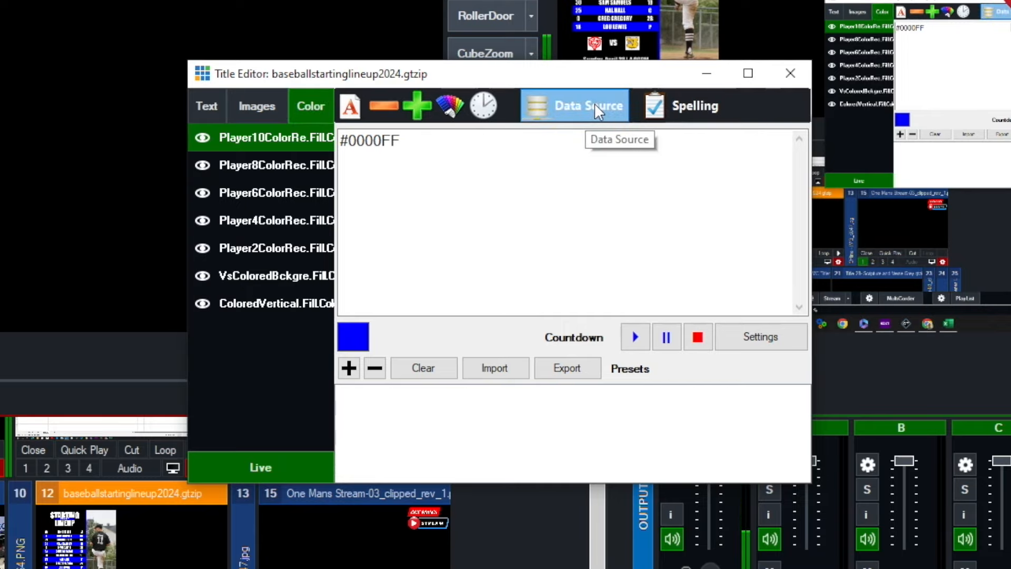
- Link the Player10ColorRe fill color to the Excel/CSV data source, table COLORS, column HexidecimalColor
left_click(596, 110)
left_click(556, 146)
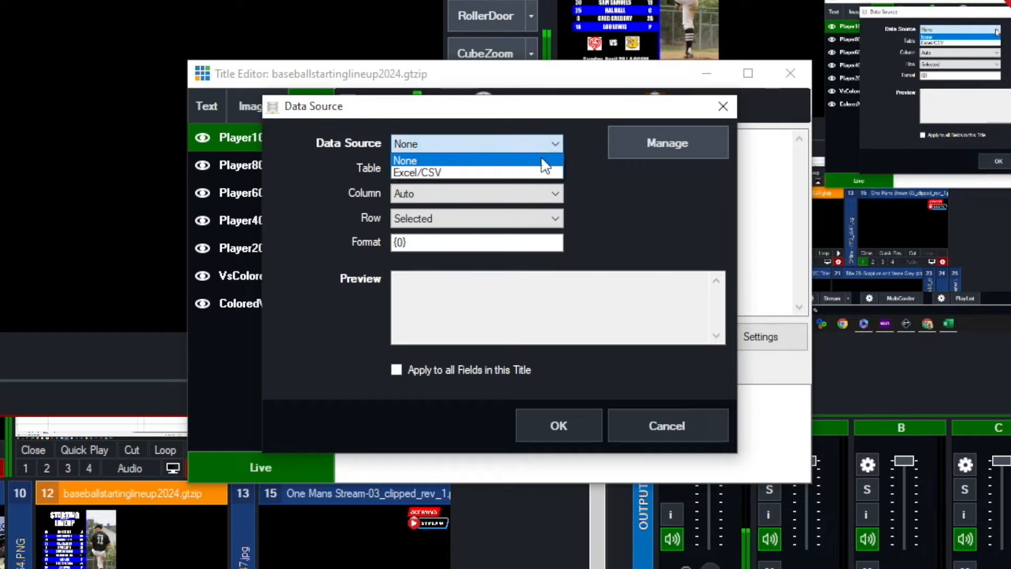
left_click(535, 167)
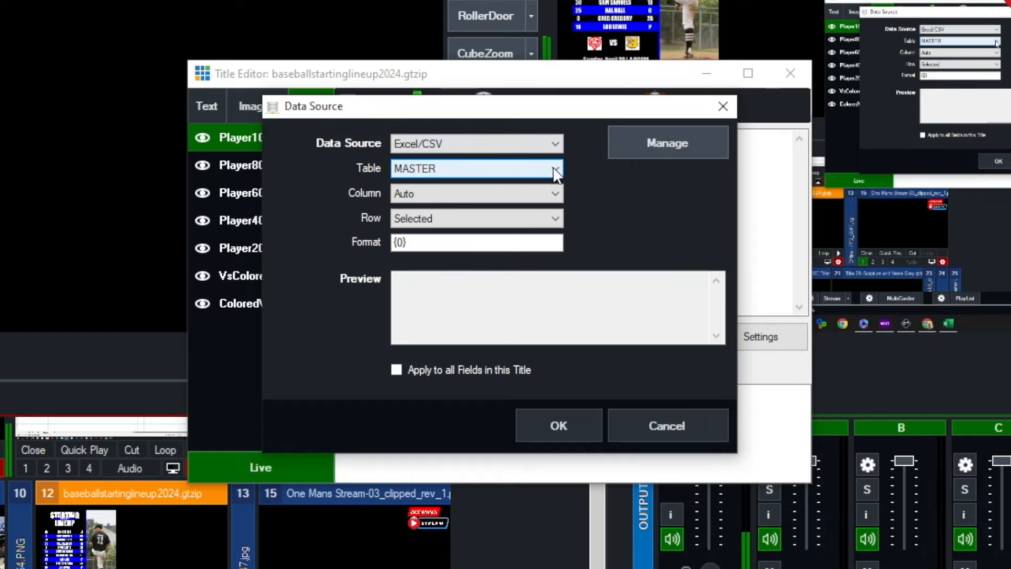
left_click(553, 168)
left_click(459, 210)
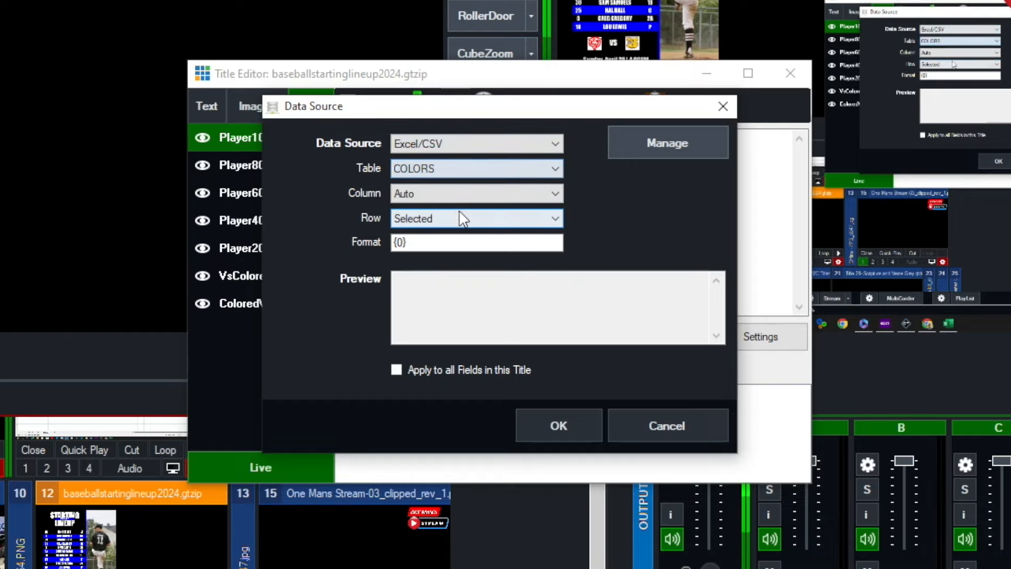
left_click(555, 194)
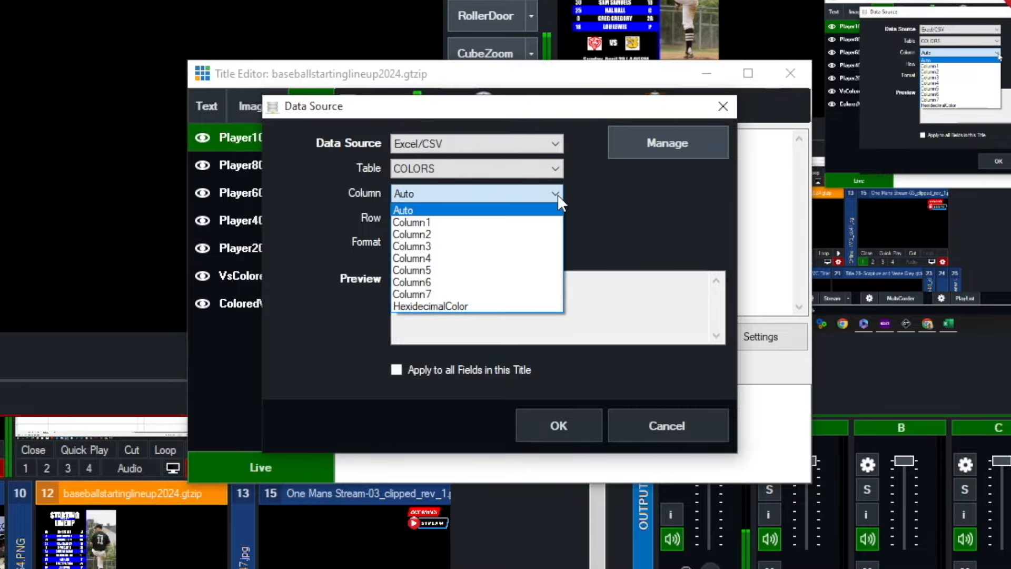
left_click(487, 305)
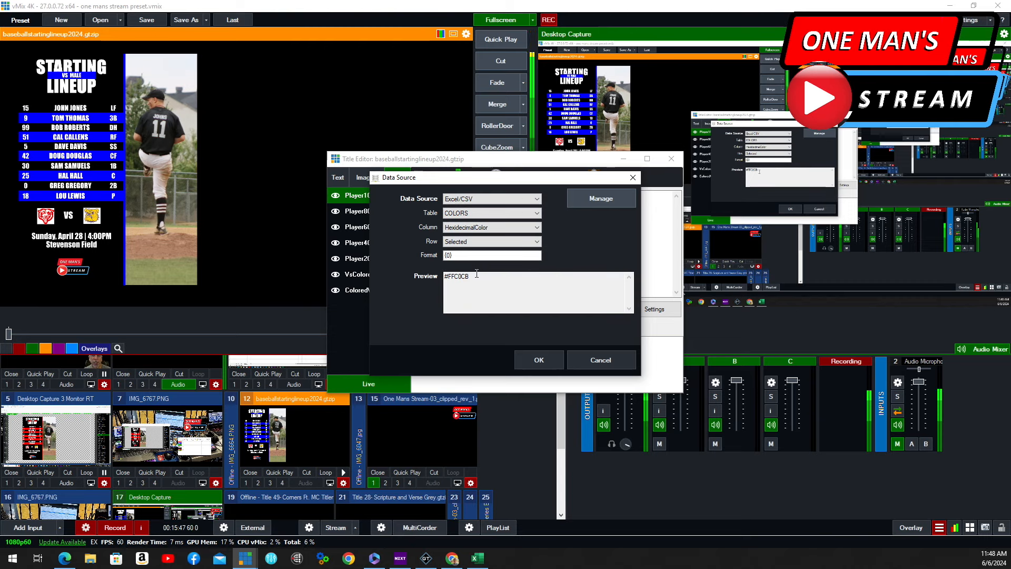
left_click(541, 359)
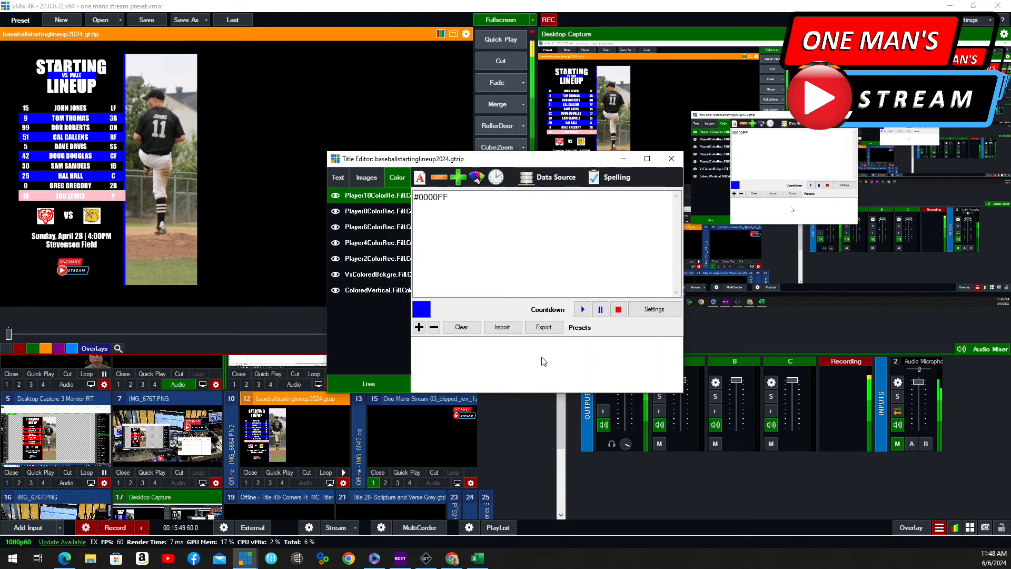
- Link the Player8ColorRec fill color to the HexidecimalColor column of the Excel/CSV source's COLORS table
left_click(381, 212)
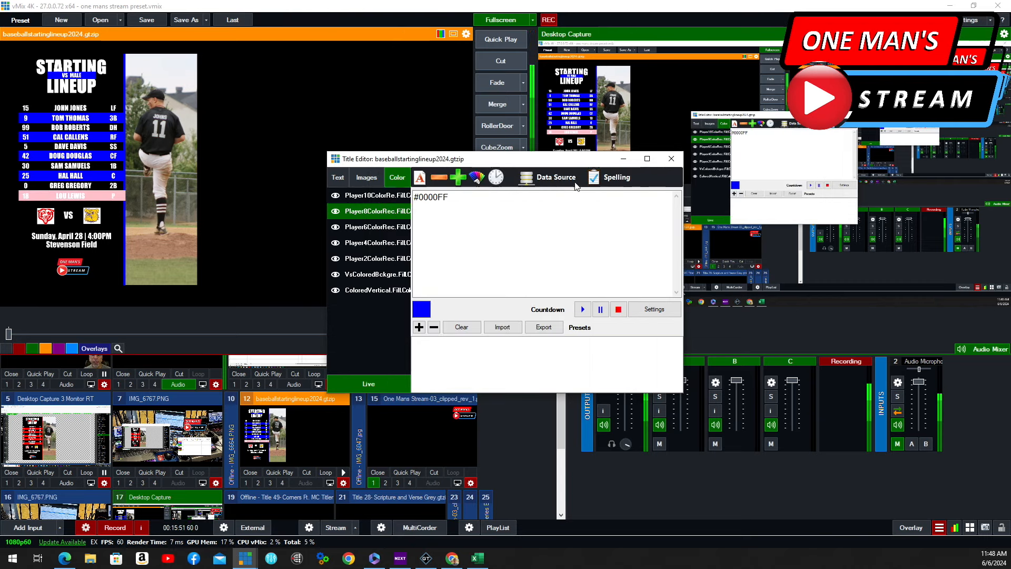
left_click(553, 177)
left_click(490, 227)
left_click(487, 291)
left_click(539, 359)
- Link the Player6ColorRec fill color to the HexidecimalColor column of the Excel/CSV source's COLORS table
left_click(382, 227)
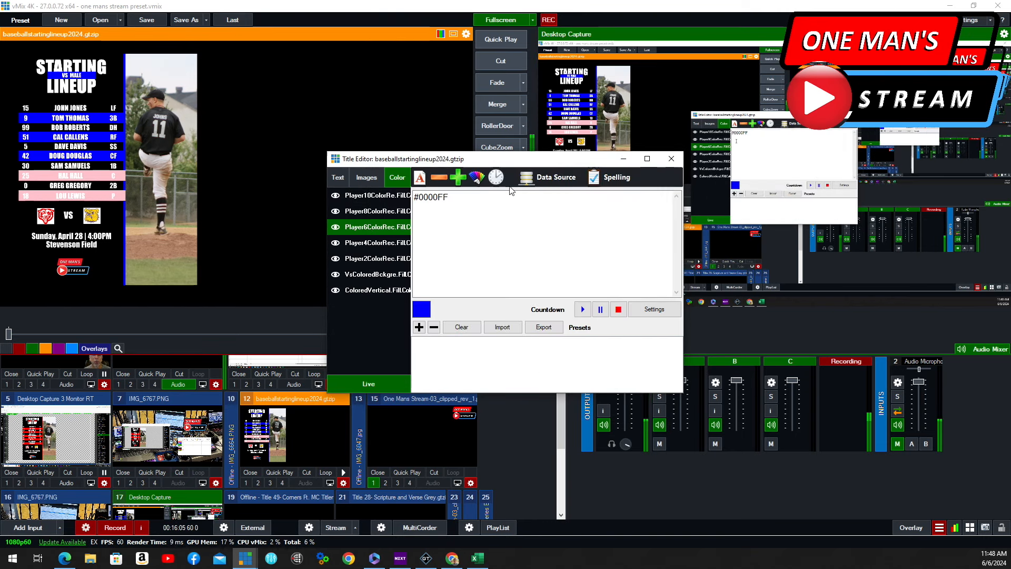
left_click(553, 177)
left_click(534, 213)
left_click(531, 222)
left_click(499, 292)
left_click(538, 359)
- Link the Player4ColorRec fill color to the Excel/CSV data source with table COLORS and column HexidecimalColor
left_click(381, 243)
left_click(554, 178)
left_click(534, 199)
left_click(527, 216)
left_click(534, 213)
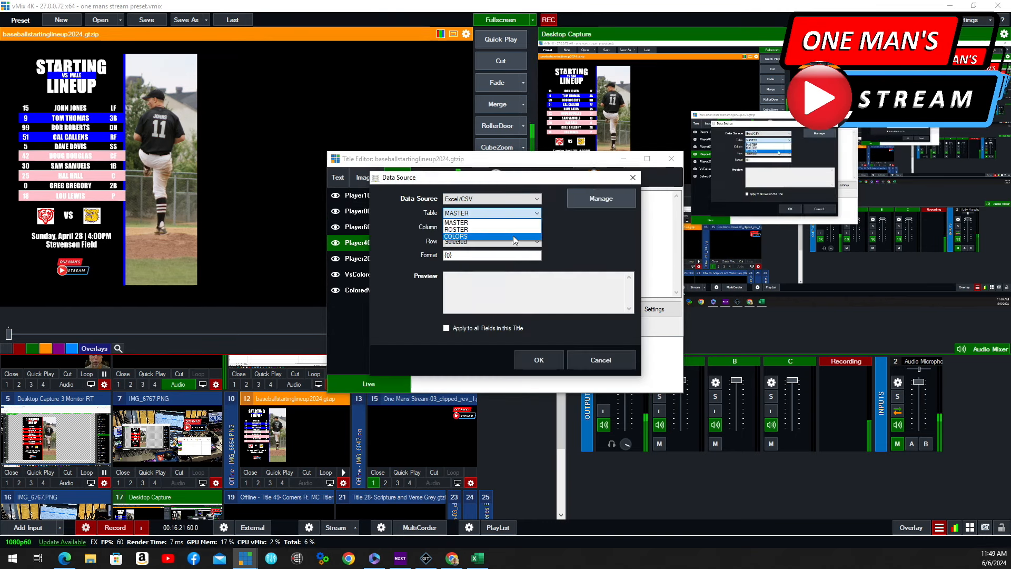
left_click(513, 238)
left_click(536, 227)
left_click(499, 293)
left_click(548, 360)
- Link the Player2ColorRec fill color to the HexidecimalColor column of the Excel/CSV source's COLORS table
left_click(538, 228)
left_click(499, 293)
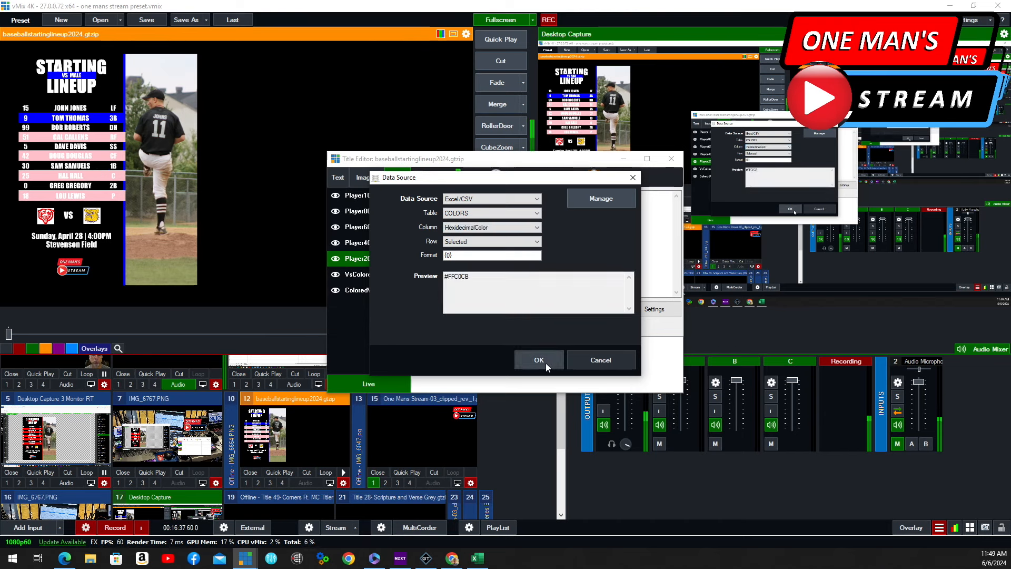
left_click(545, 361)
- Link the VS rectangle and colored vertical bar fills to Excel/CSV, table COLORS, column HexidecimalColor, and close the title editor
left_click(381, 274)
left_click(553, 177)
left_click(536, 199)
left_click(531, 216)
left_click(536, 213)
left_click(536, 215)
left_click(535, 213)
left_click(516, 236)
left_click(536, 228)
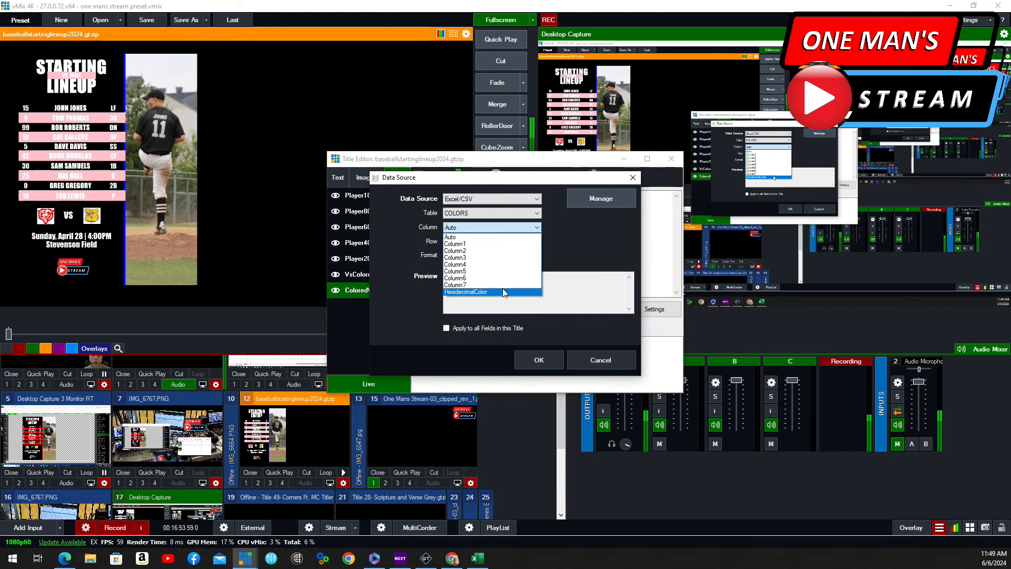
left_click(502, 292)
left_click(539, 359)
left_click(671, 158)
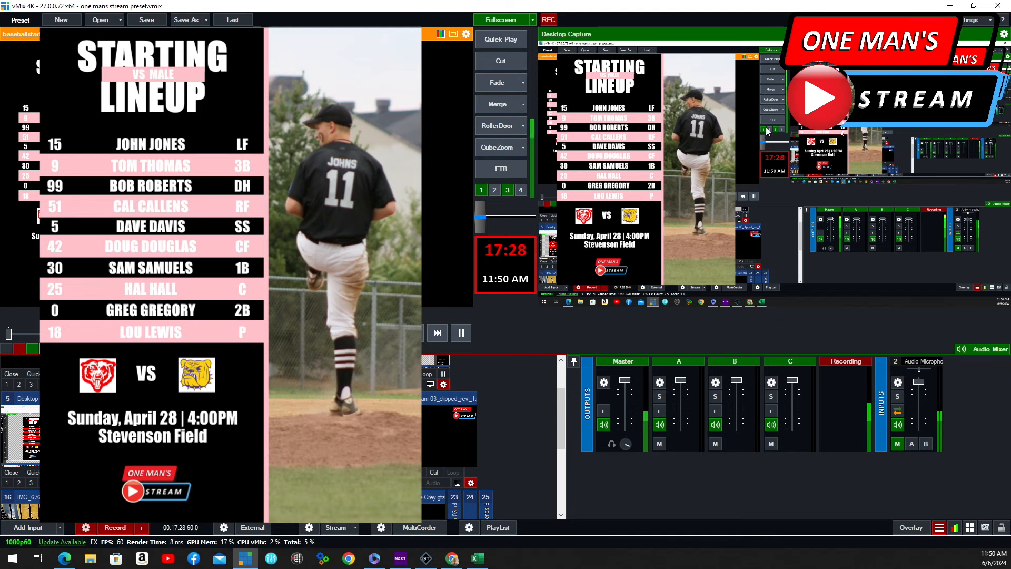
- Place the Excel workbook beside the title preview and choose Red in the COLORS sheet's cell A24 list
left_click_drag(1010, 37, 539, 93)
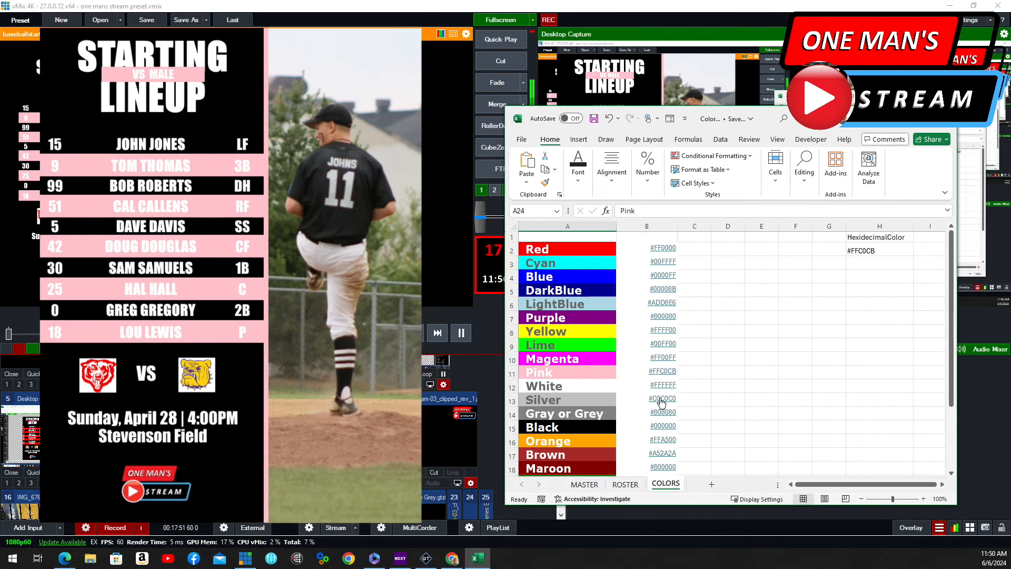
scroll(661, 403, "down", 3)
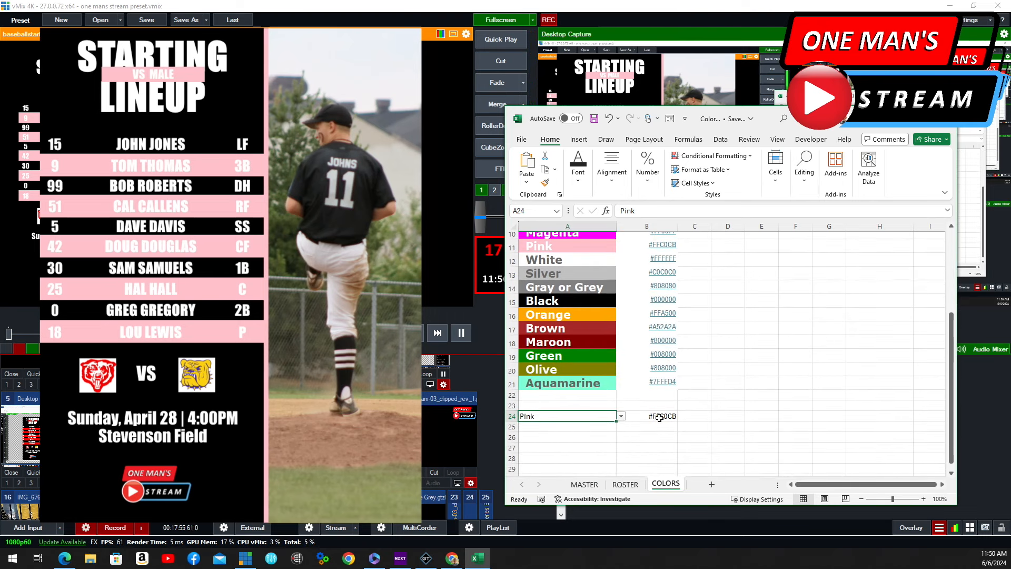
scroll(659, 417, "up", 3)
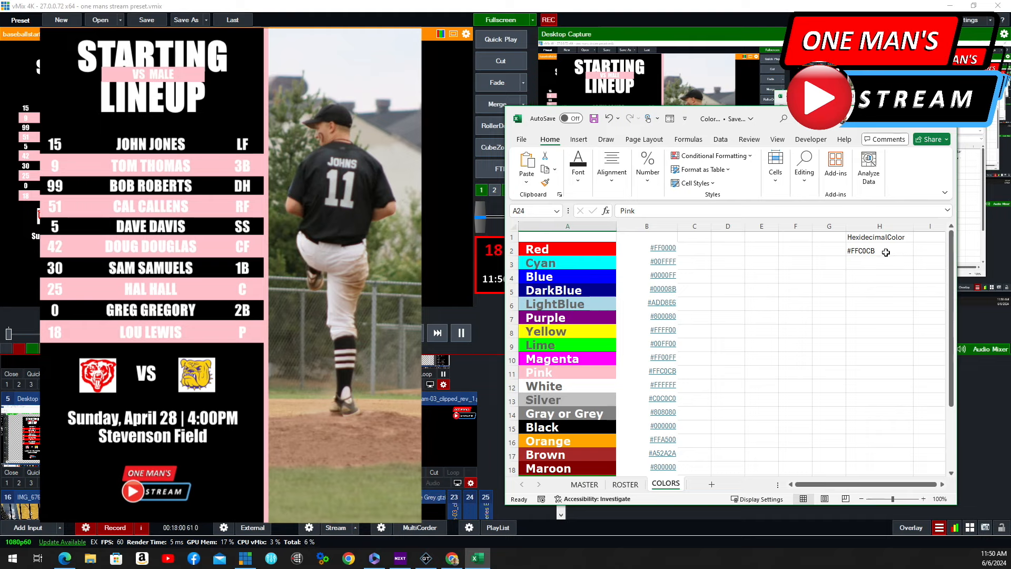
scroll(838, 304, "down", 3)
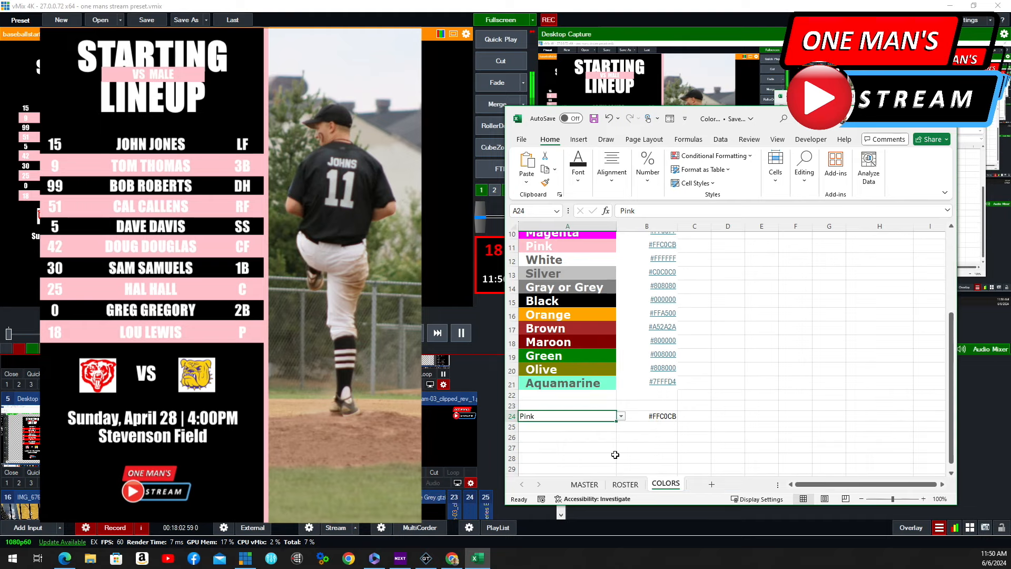
left_click(621, 417)
left_click(537, 433)
scroll(537, 434, "up", 3)
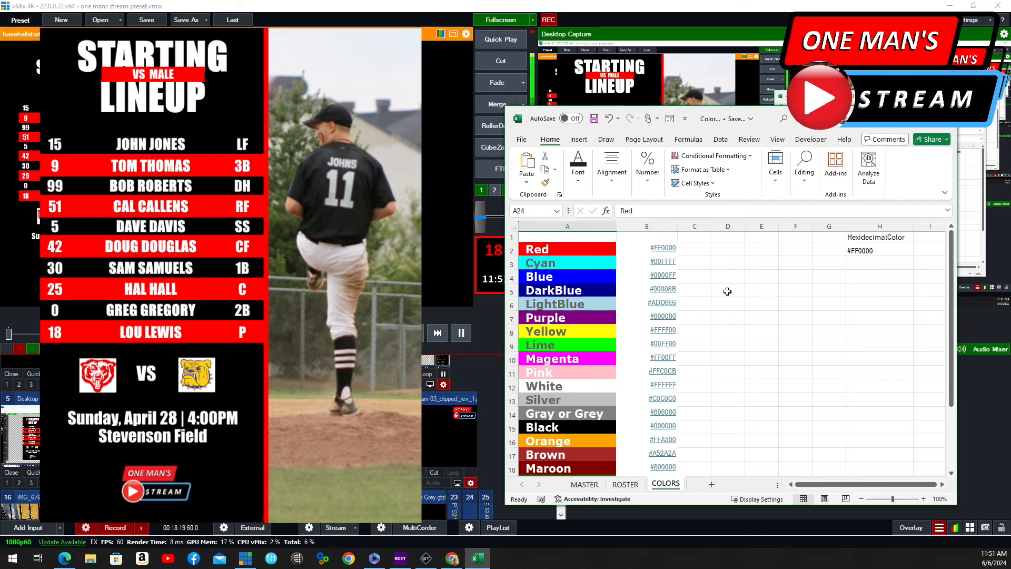
- Choose Lime from the color list in cell A24 of the COLORS sheet and save the workbook
scroll(727, 291, "down", 1)
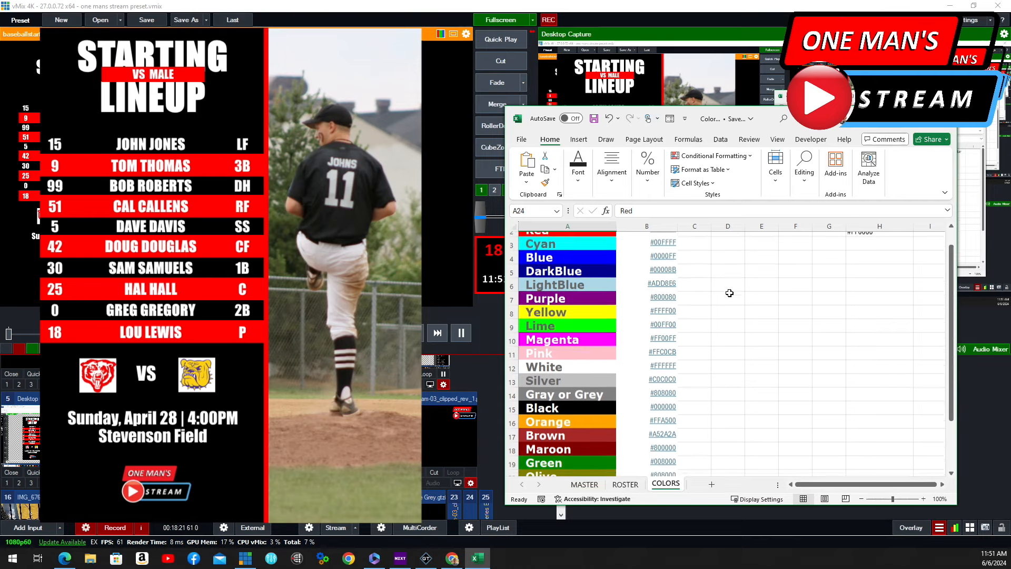
scroll(729, 293, "down", 2)
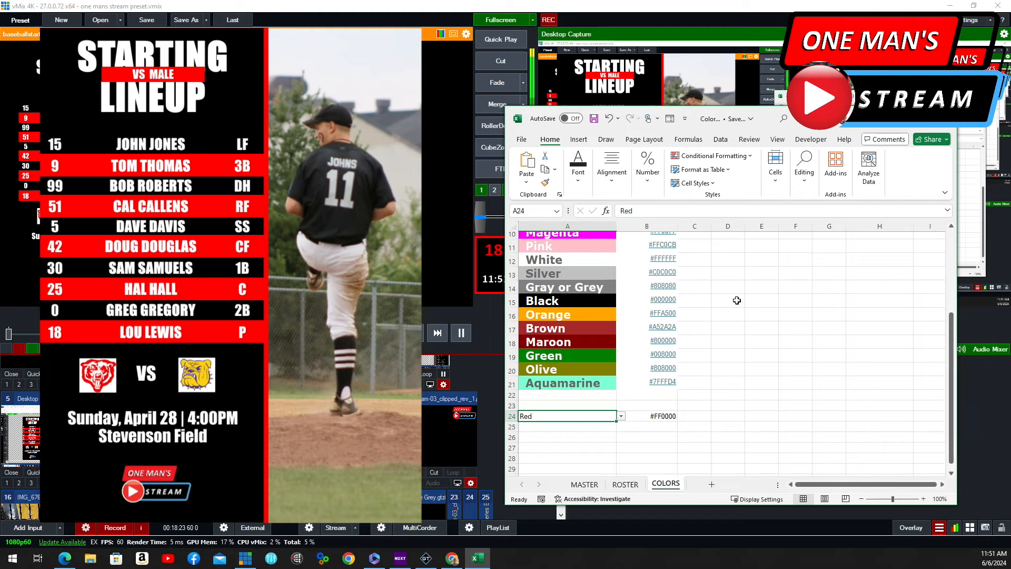
left_click(621, 416)
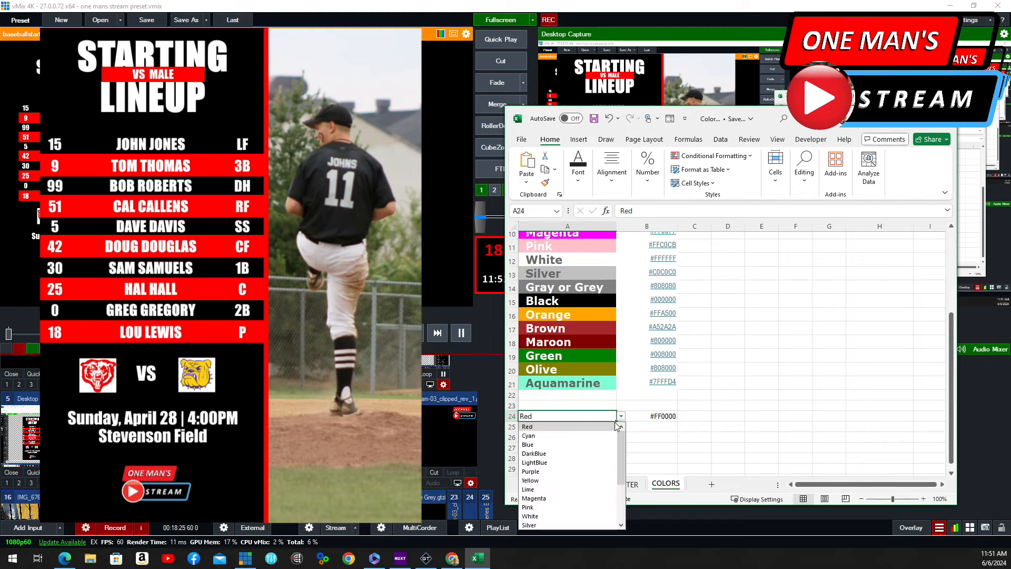
left_click(553, 490)
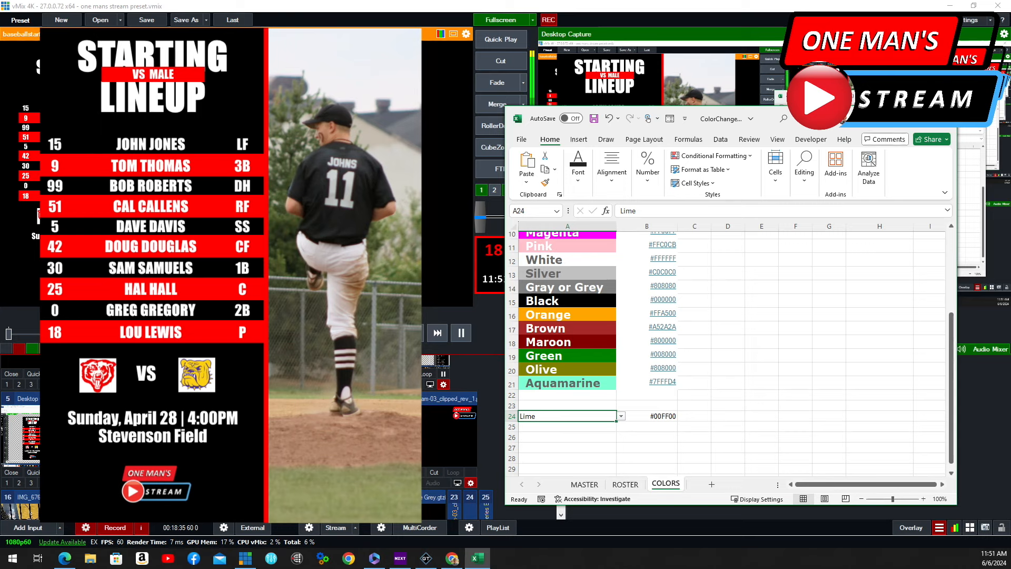
scroll(735, 364, "up", 3)
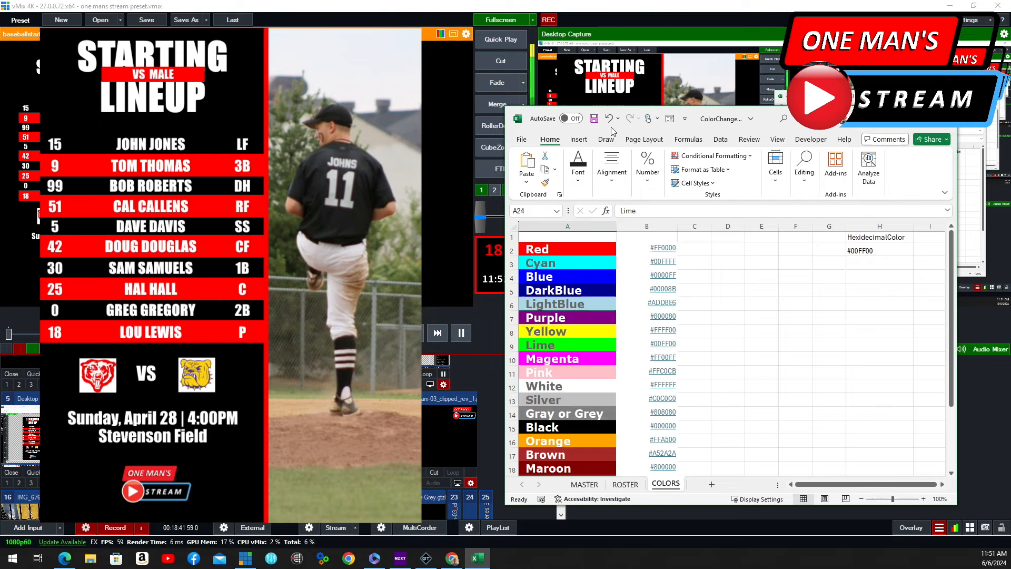
left_click(593, 120)
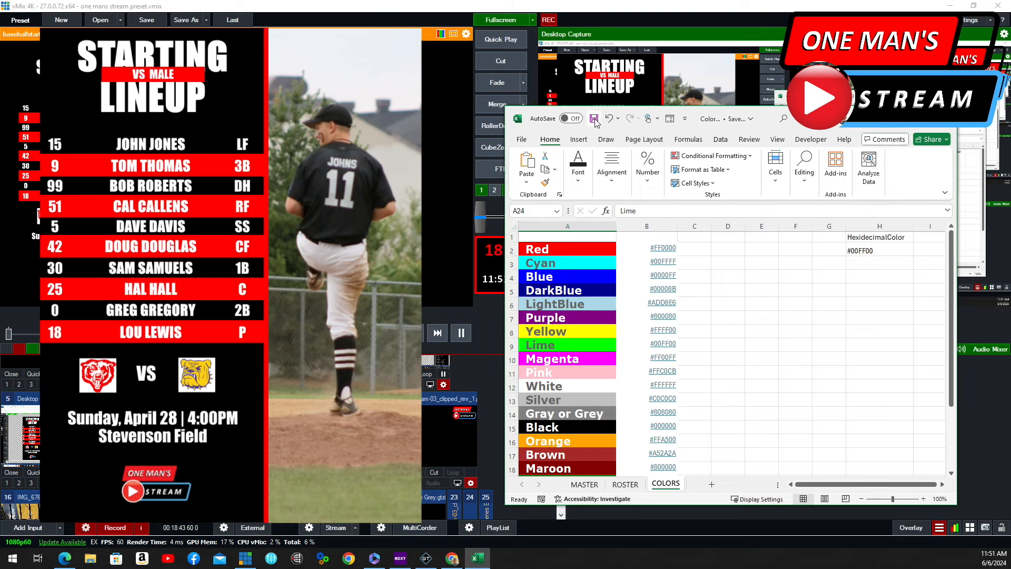
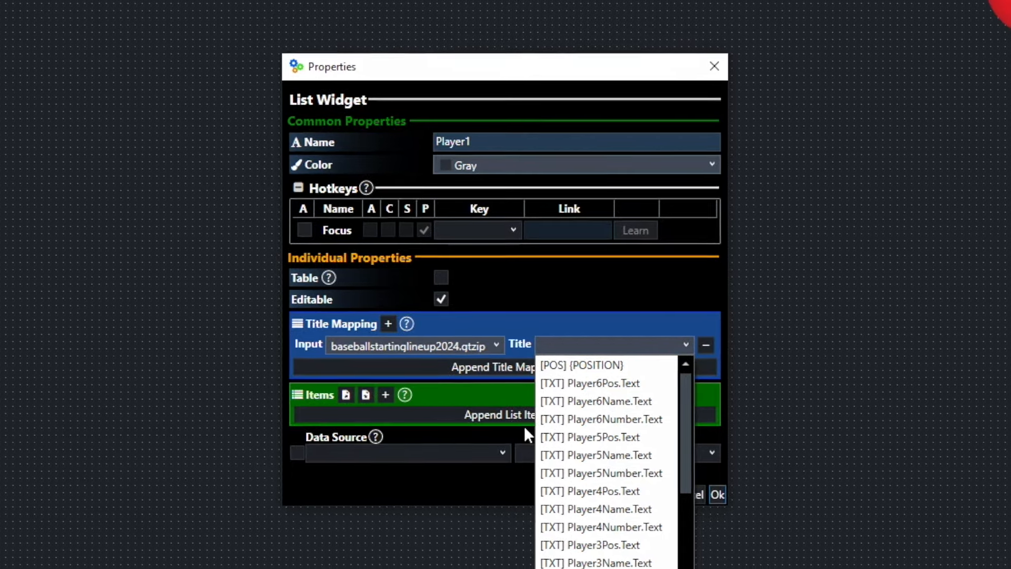
- In vMix Universal Title Controller, map the Player1 list widget's first title entry to Player1Number.Text
scroll(615, 463, "down", 1)
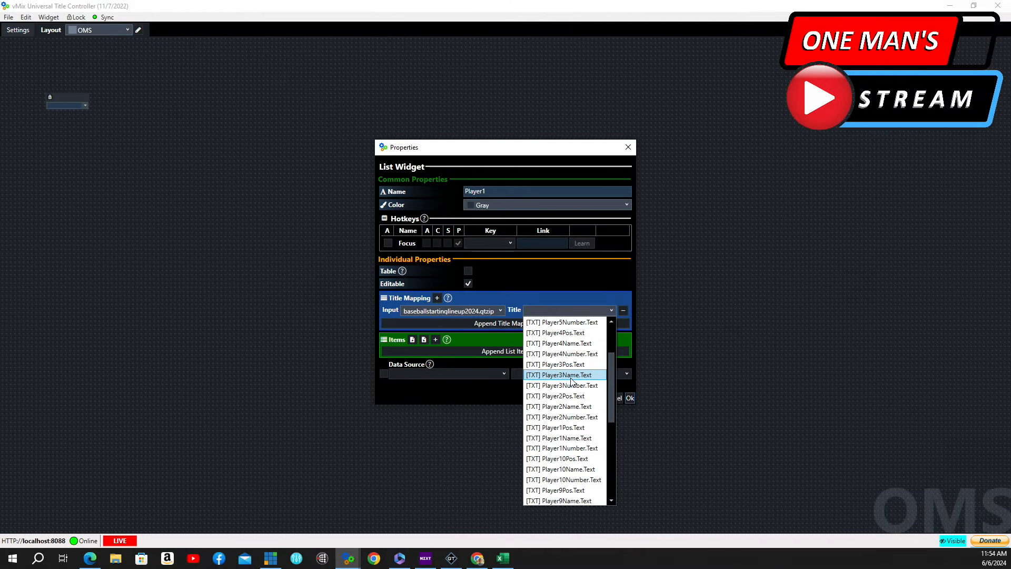
scroll(579, 358, "down", 3)
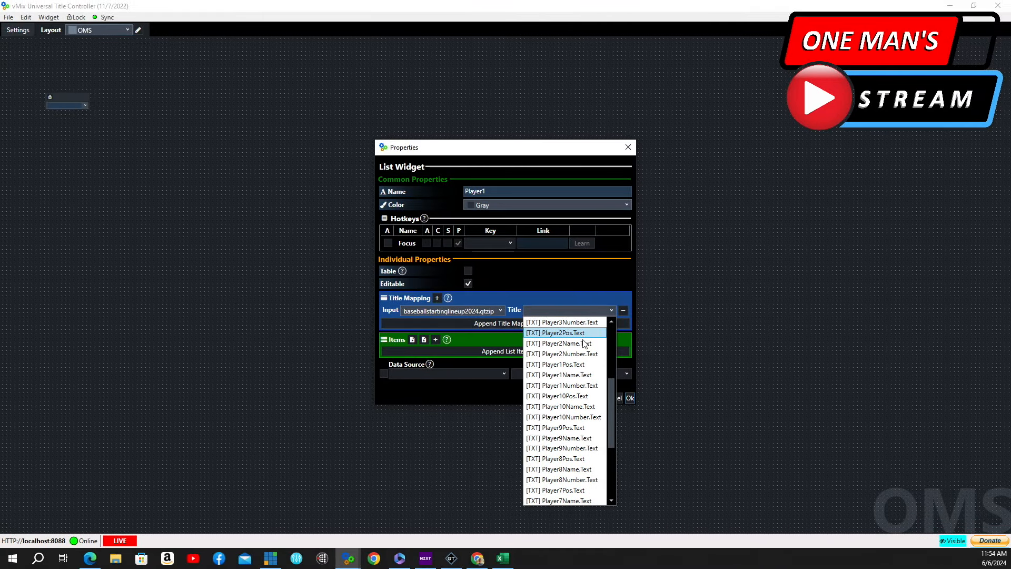
left_click(566, 386)
- Add a second title mapping with input baseballstartinglineup2024.gtzip and title Player1Name.Text
left_click(447, 322)
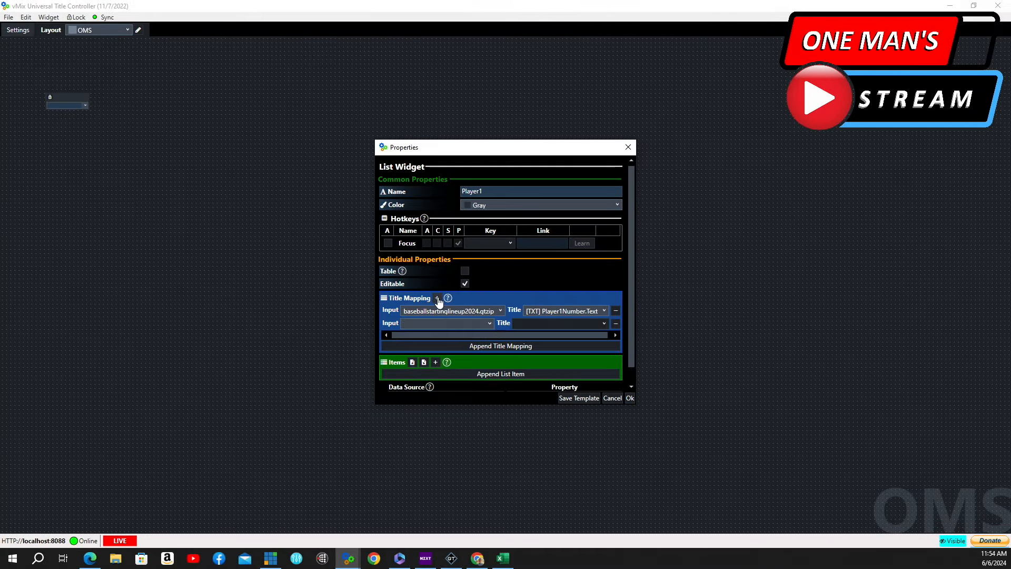
left_click(448, 323)
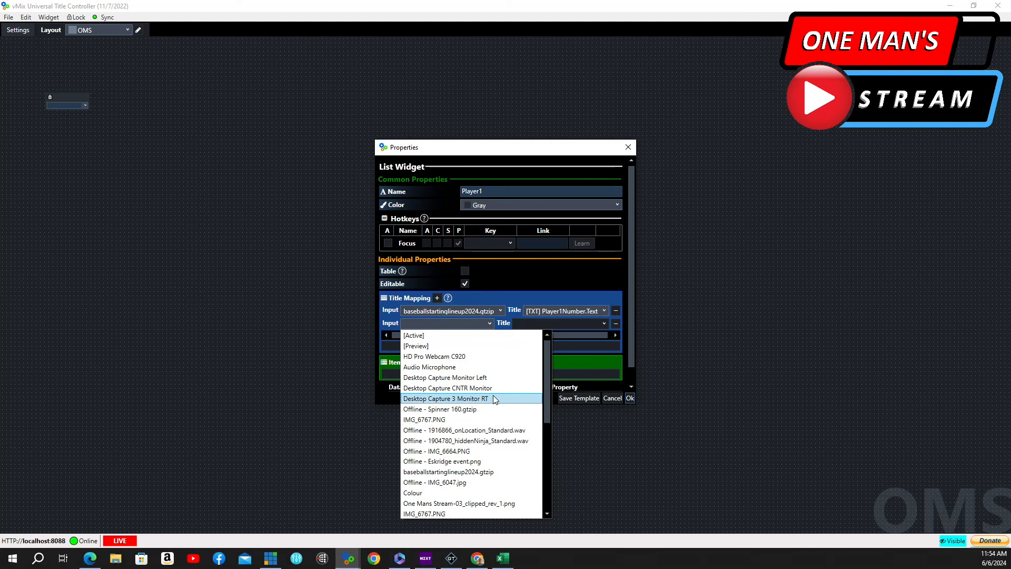
left_click(491, 472)
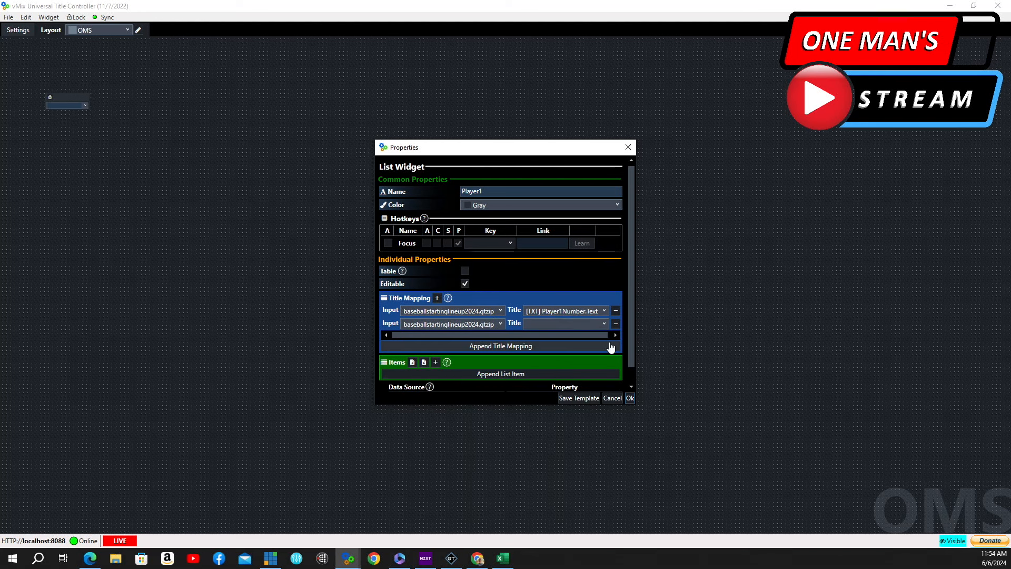
left_click(594, 324)
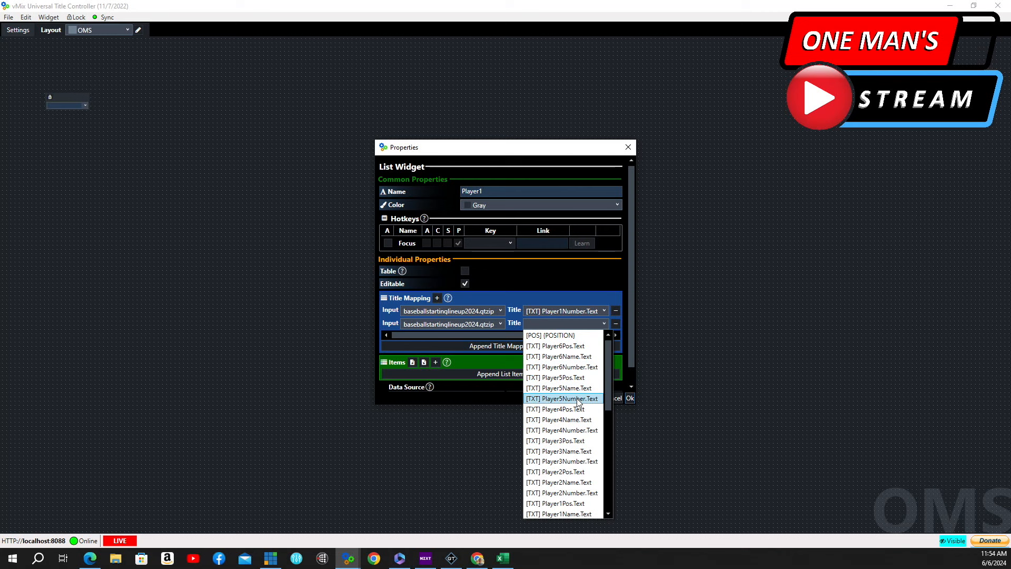
scroll(567, 506, "down", 6)
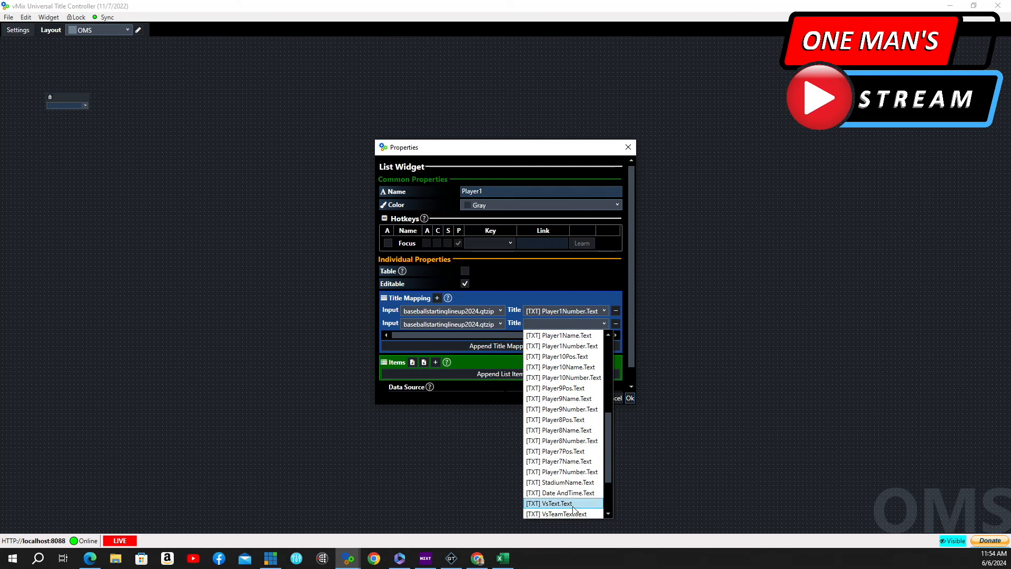
left_click(571, 337)
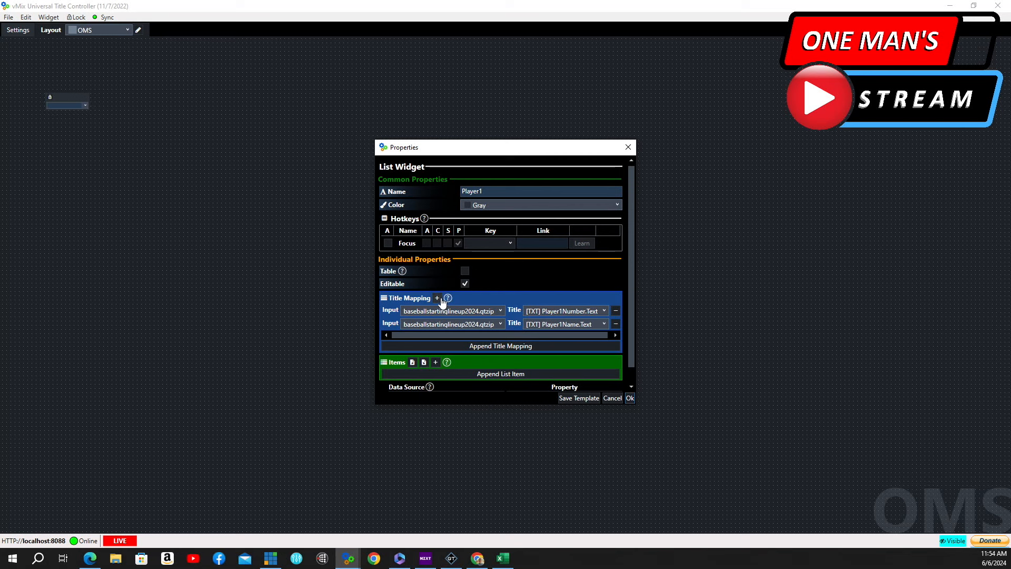
- Add a third title mapping from baseballstartinglineup2024.gtzip to the Player1Pos.Text field
left_click(441, 299)
left_click(447, 336)
left_click(485, 484)
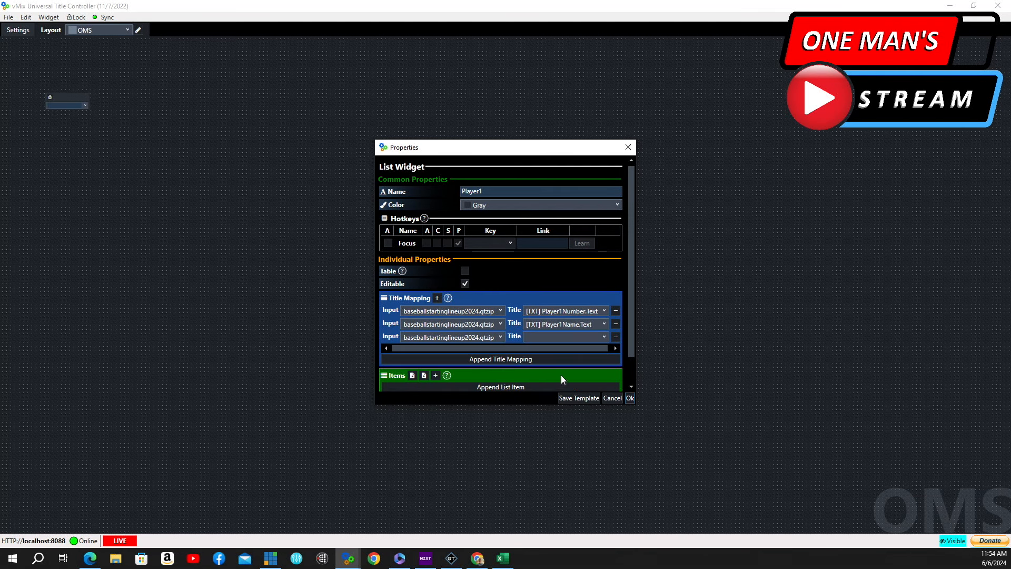
left_click(605, 336)
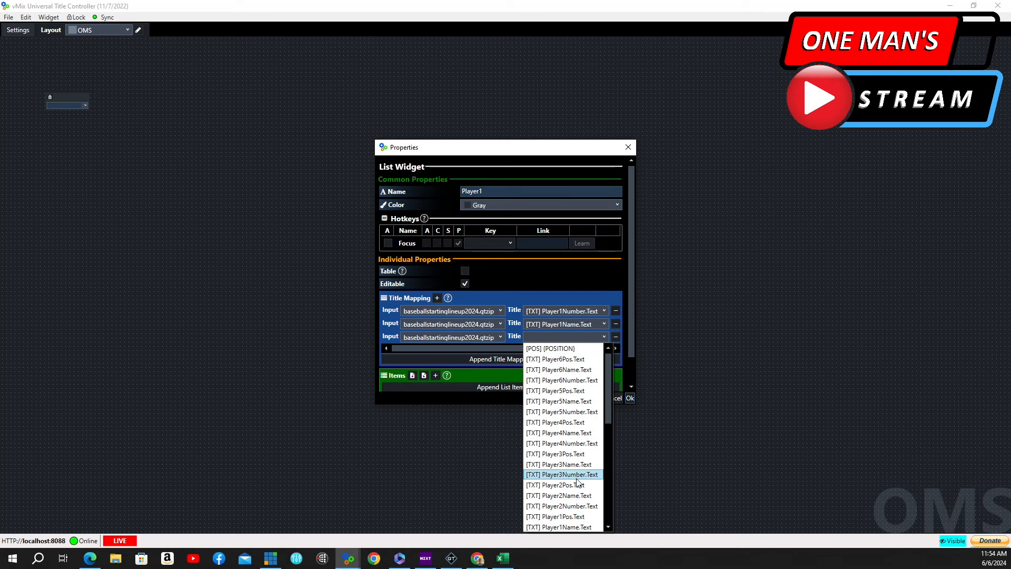
left_click(576, 517)
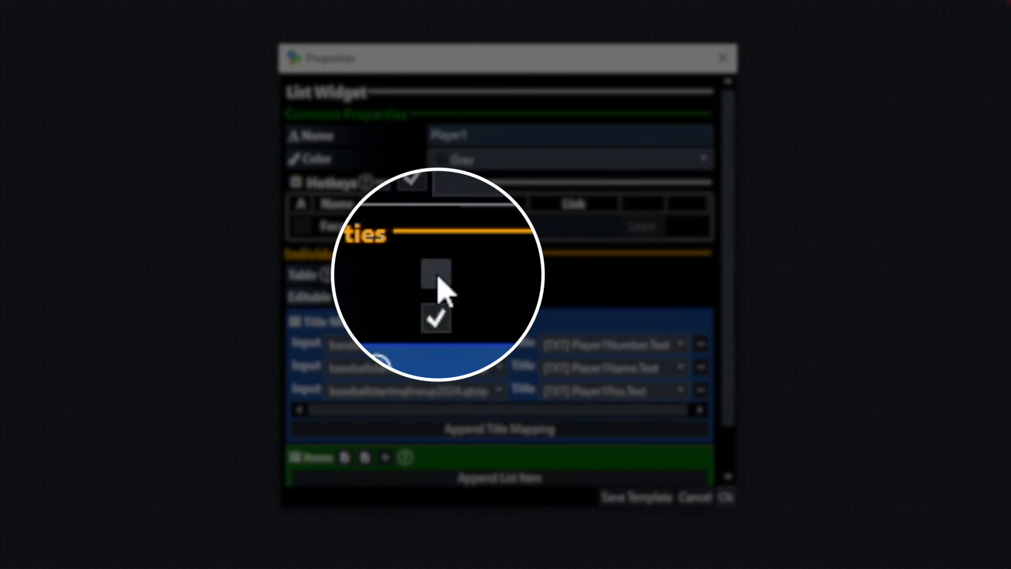
- Enable the Table option for the list widget and add four blank list items
left_click(437, 277)
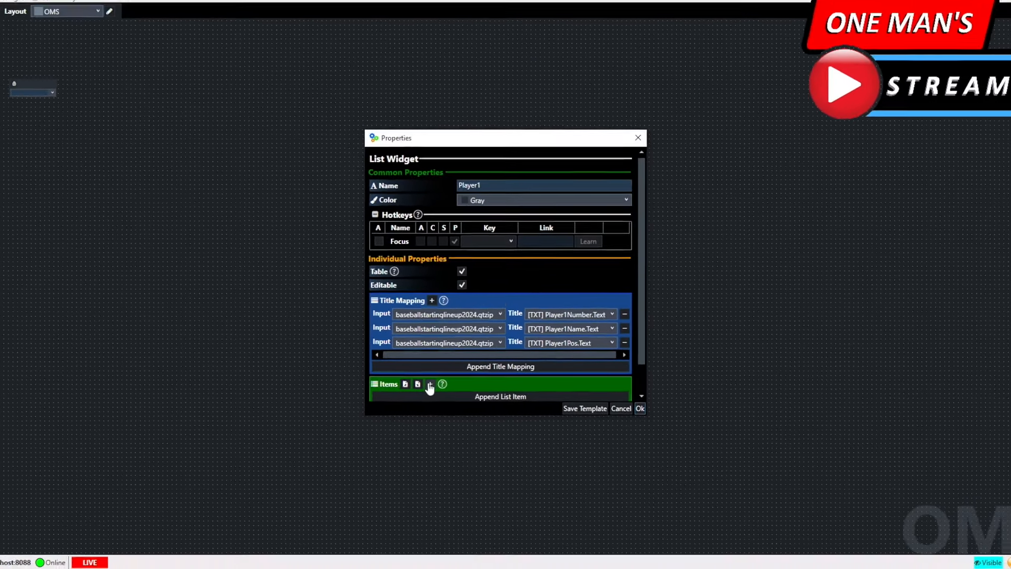
left_click(429, 385)
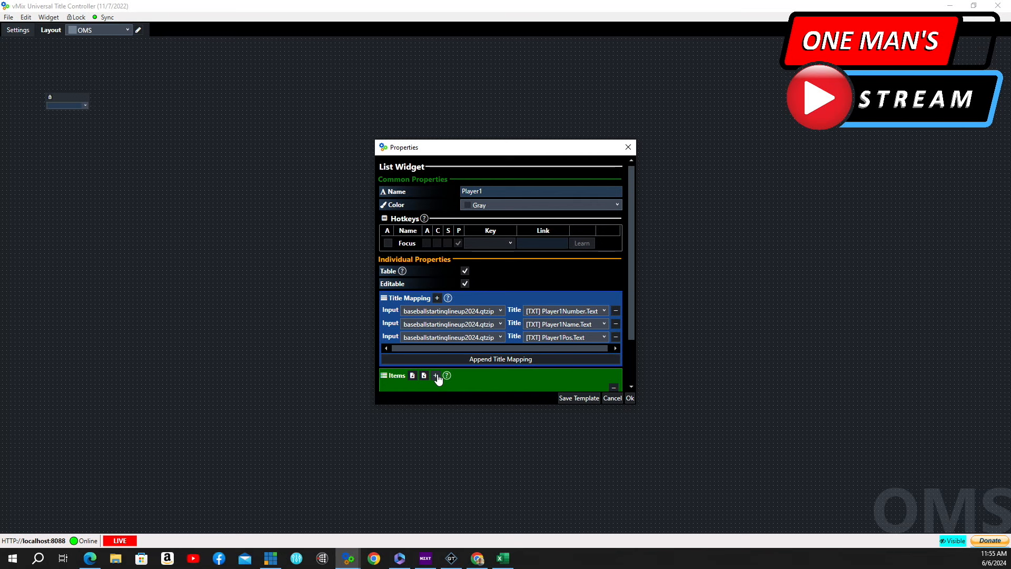
left_click(436, 376)
left_click(436, 375)
left_click_drag(629, 224, 631, 322)
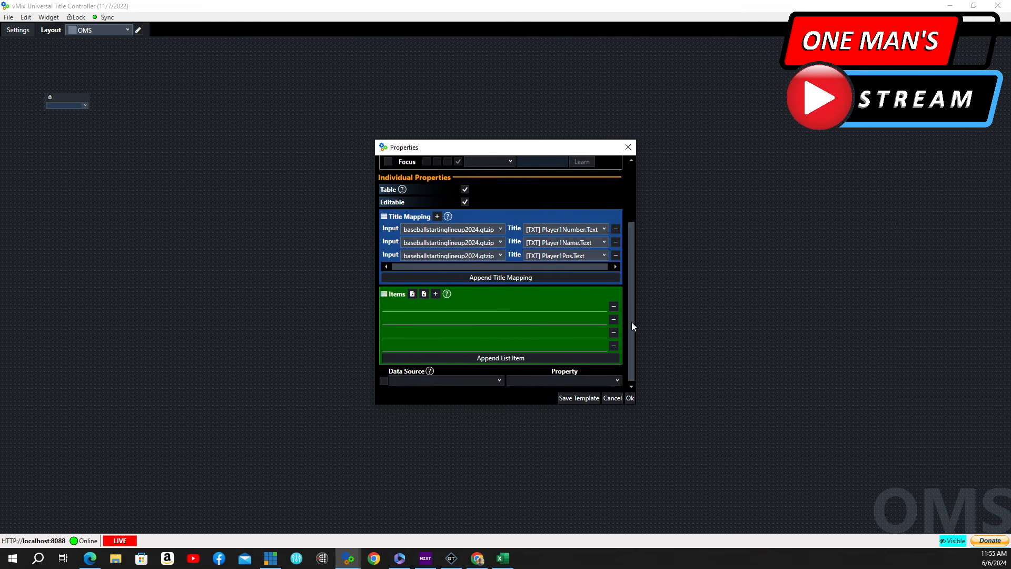
- Fill the first two items with pipe-separated number, player's full name and position, using 15 with LF and 9 with 3B
left_click(410, 310)
type("1")
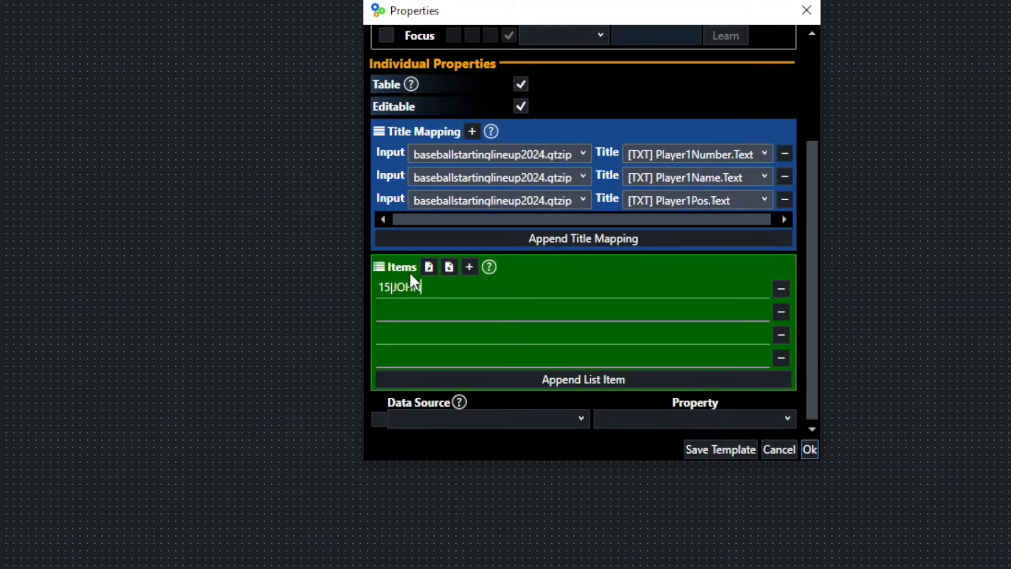
type("5|JOHN JONES|LF")
left_click(401, 311)
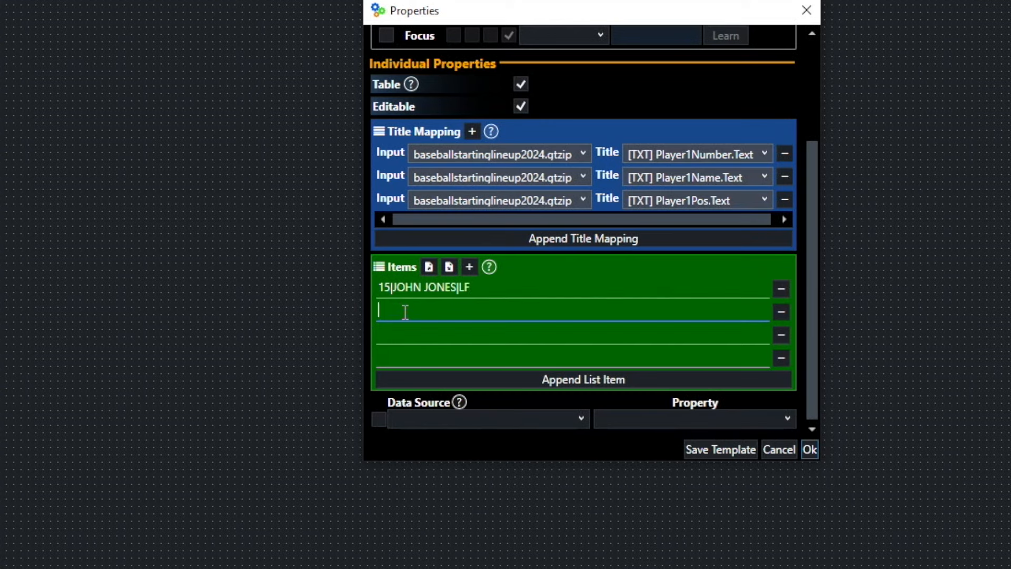
type("9|TOM THOMAS")
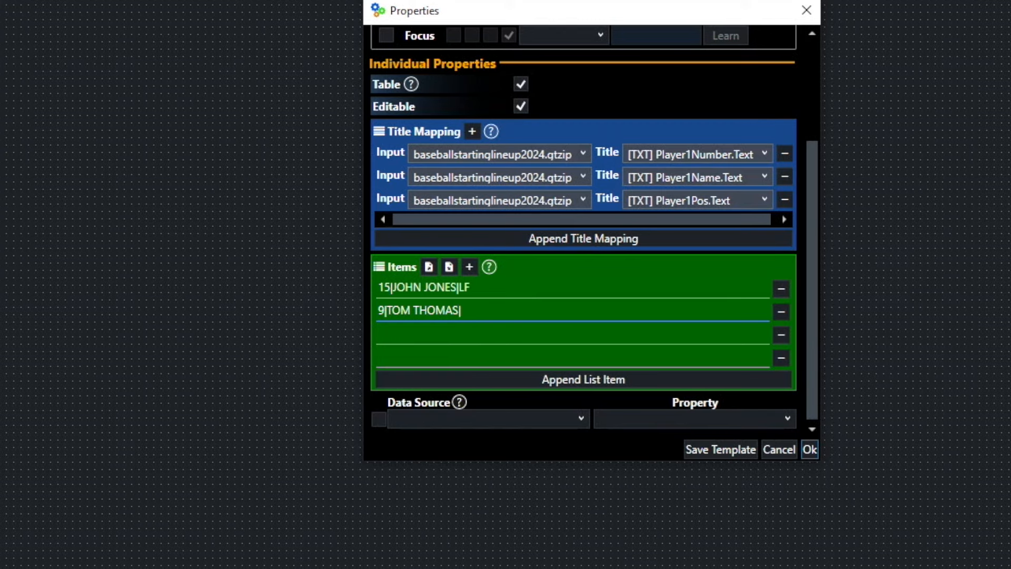
type("|3B")
- Fill the third list item with number 99, the player's full name and position DH, separated by pipes
left_click(382, 332)
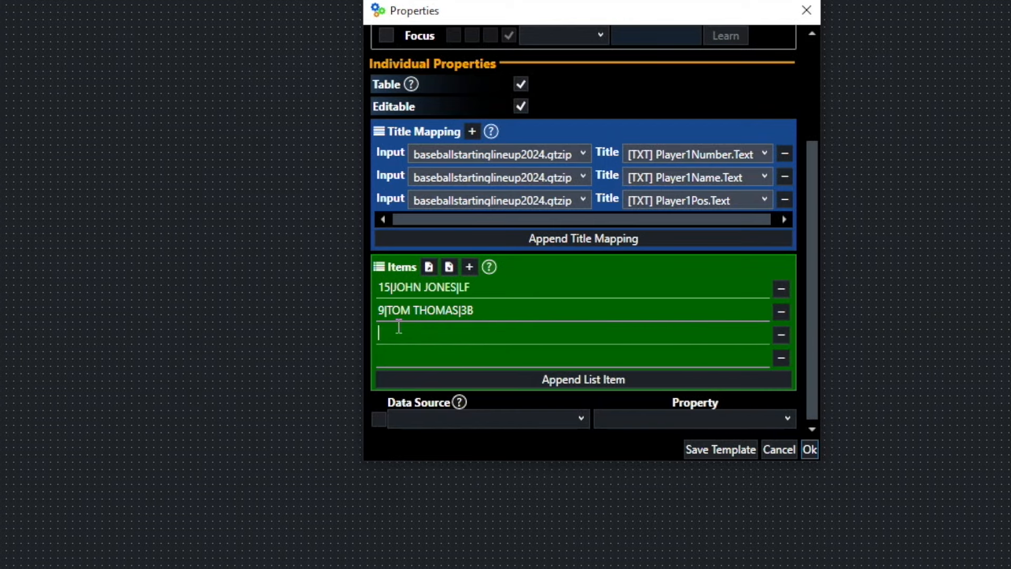
type("99|Bo")
key("BackSpace")
type("OB ROBERTS")
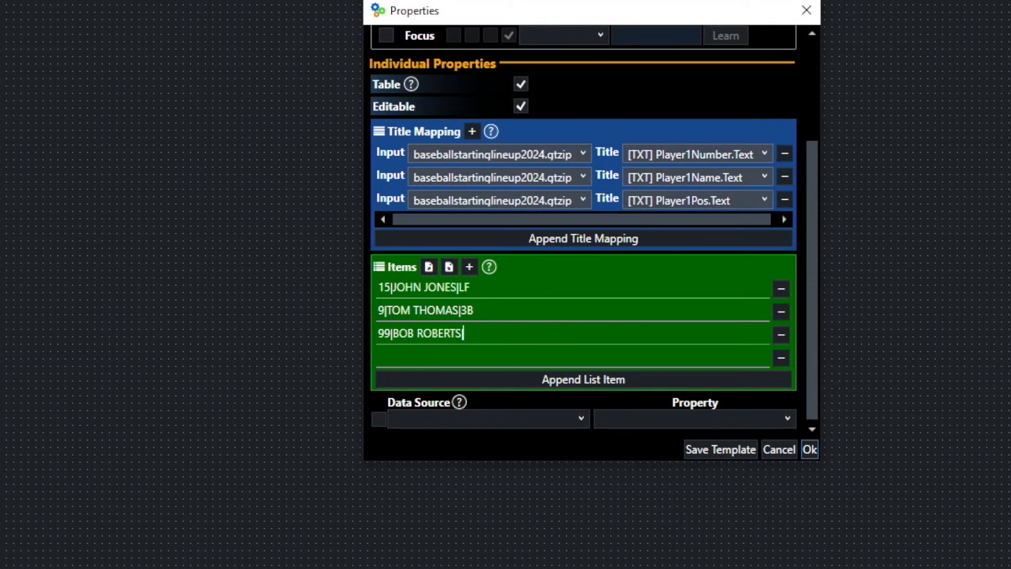
type("|DH")
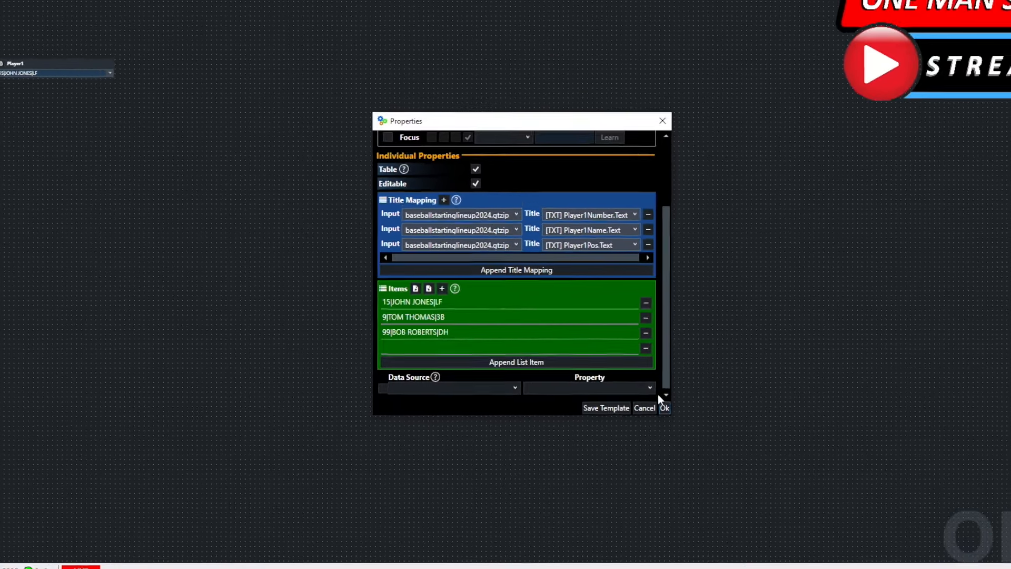
- Apply the list widget's properties, enlarge the Player1 widget's text and widen the widget to fit the full entry
left_click(630, 398)
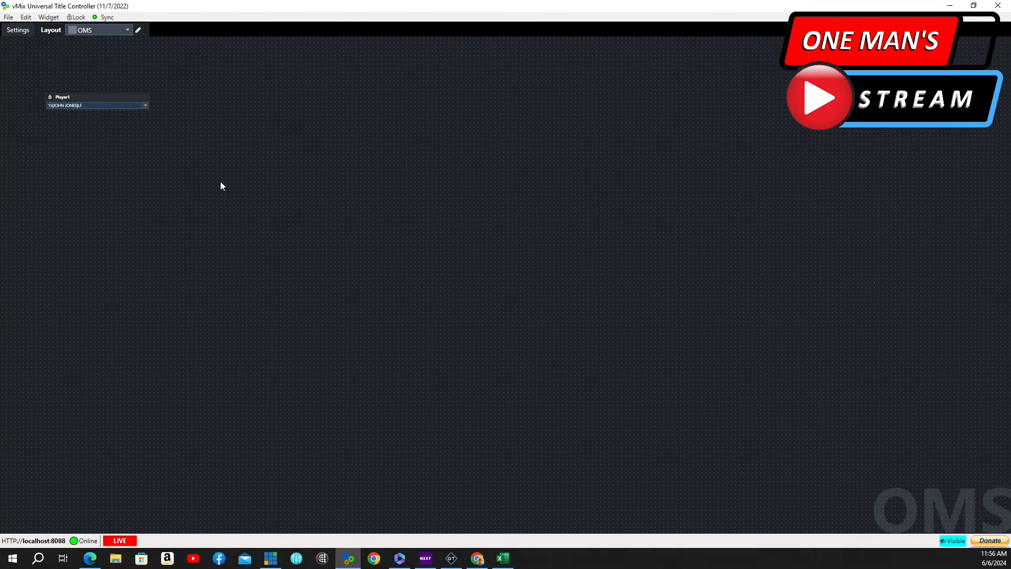
mouse_move(133, 98)
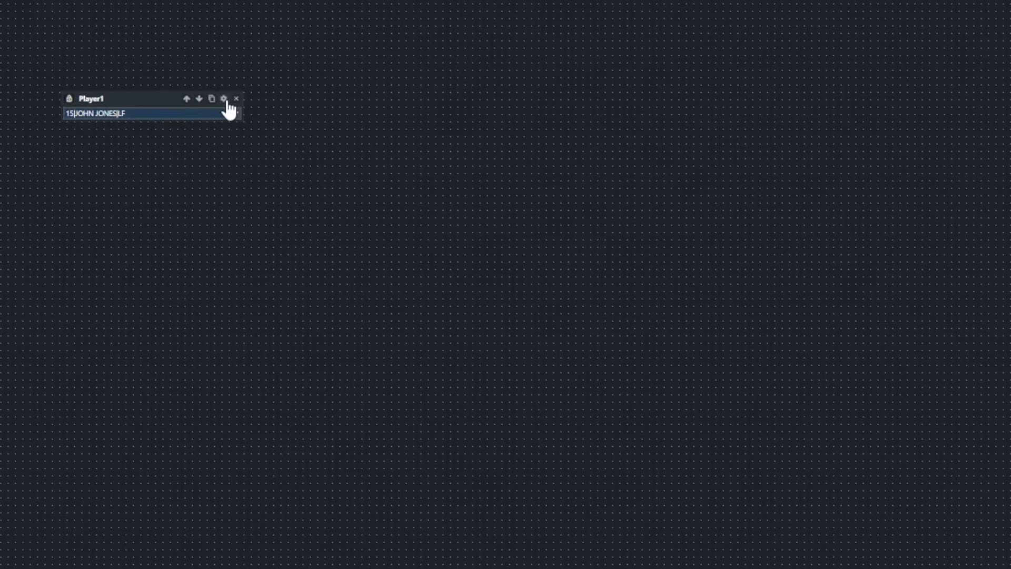
left_click(187, 100)
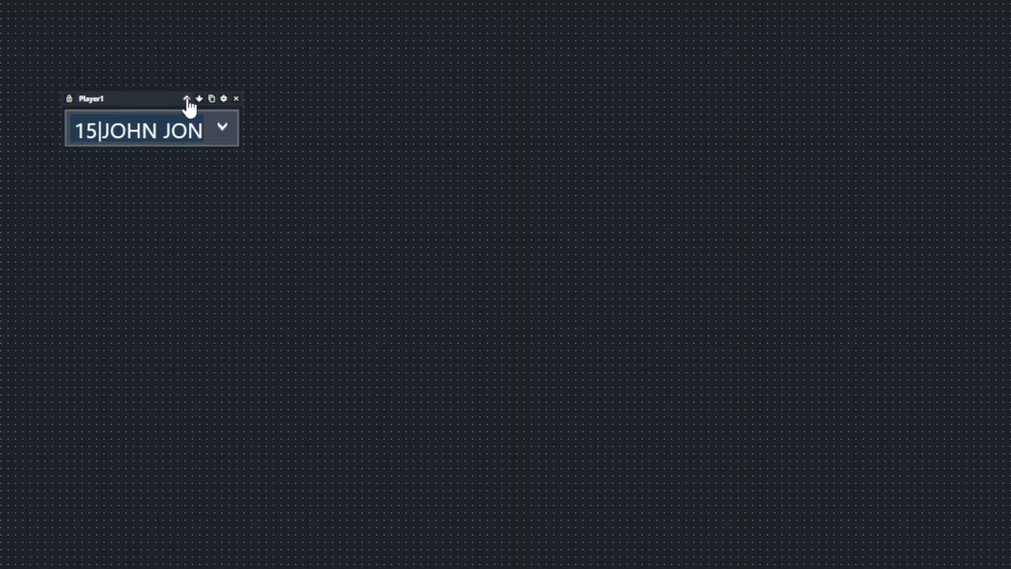
left_click(187, 101)
left_click(187, 100)
left_click(186, 100)
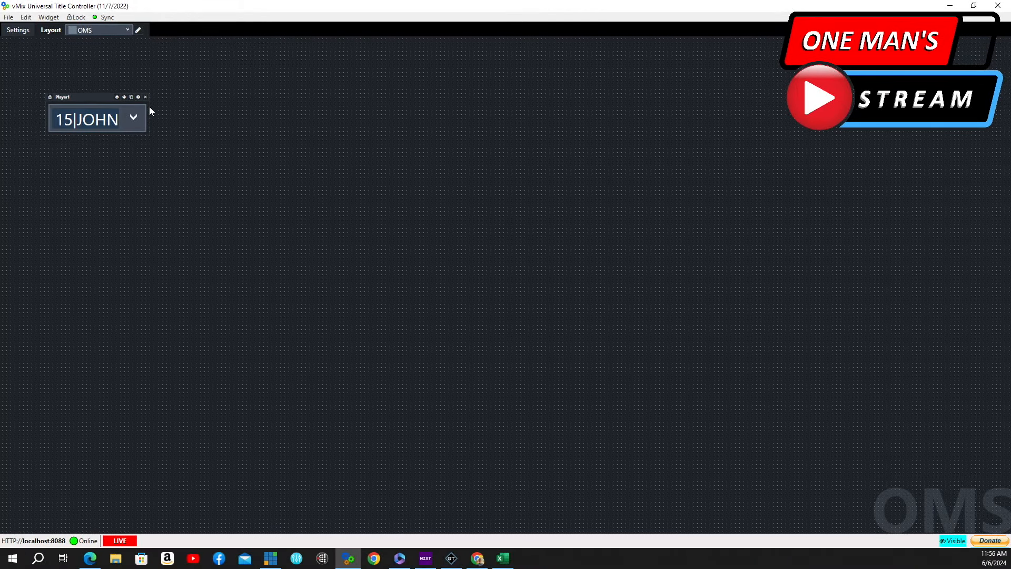
left_click_drag(150, 111, 224, 114)
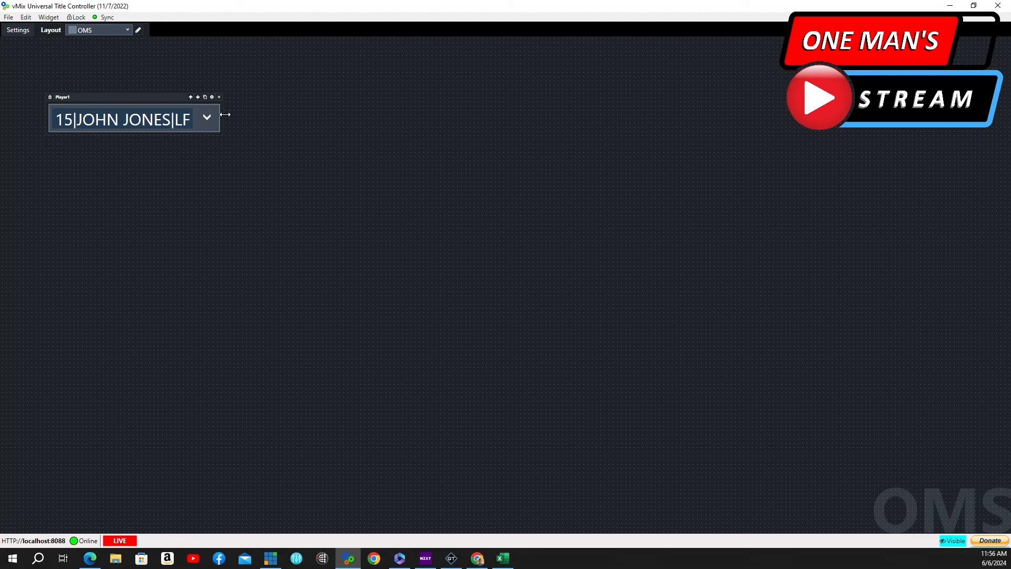
- Reposition the Player1 widget and test it beside the lineup title by selecting the 9/3B, 99/DH and 15/LF entries in turn
left_click_drag(158, 97, 850, 94)
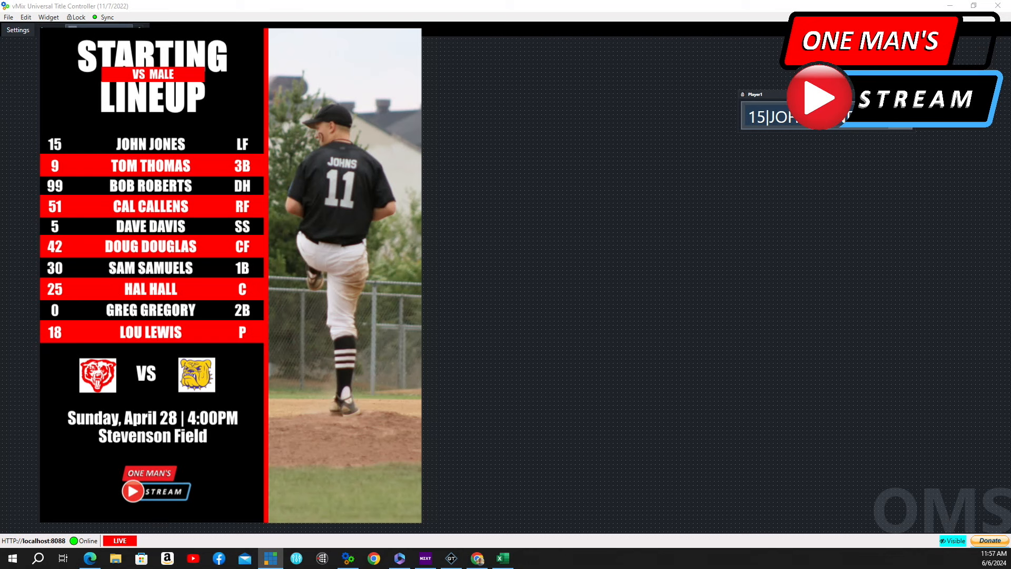
left_click(900, 117)
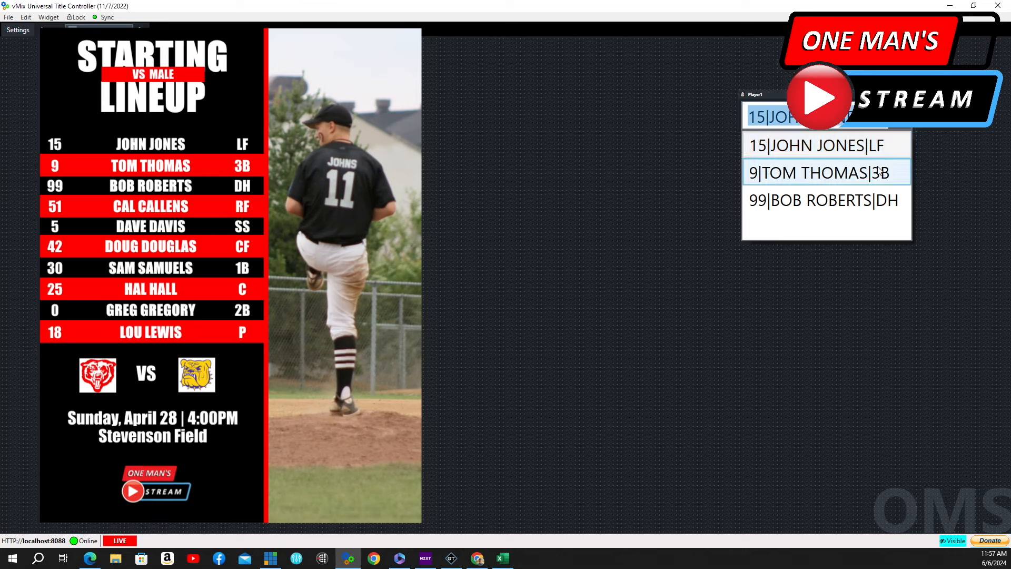
left_click(814, 175)
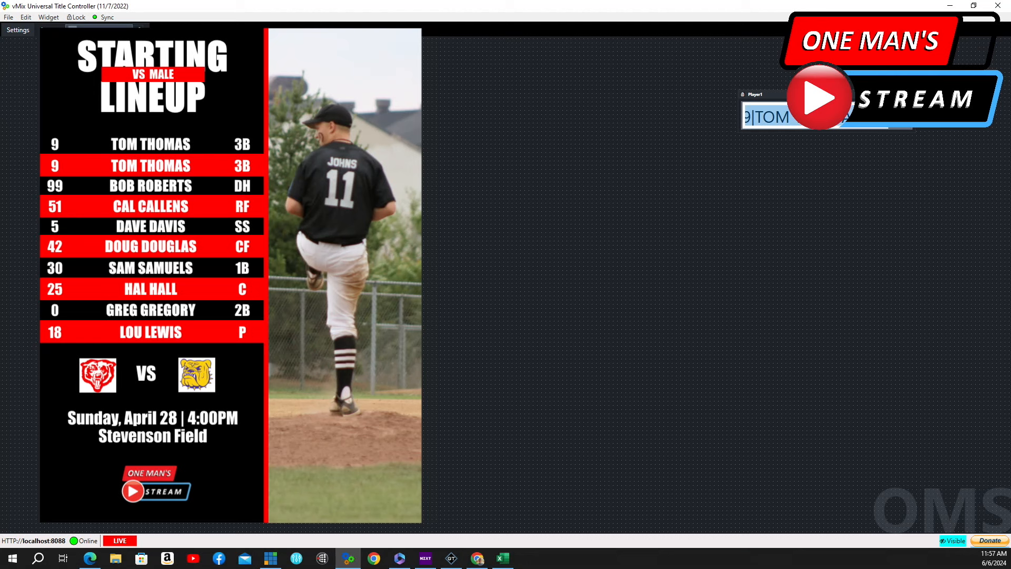
left_click(904, 117)
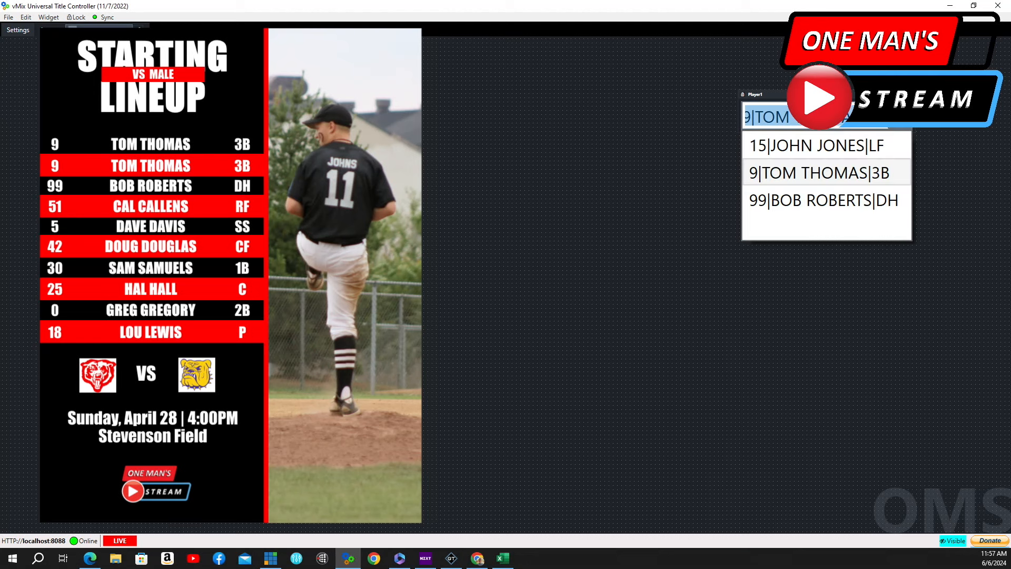
left_click(810, 202)
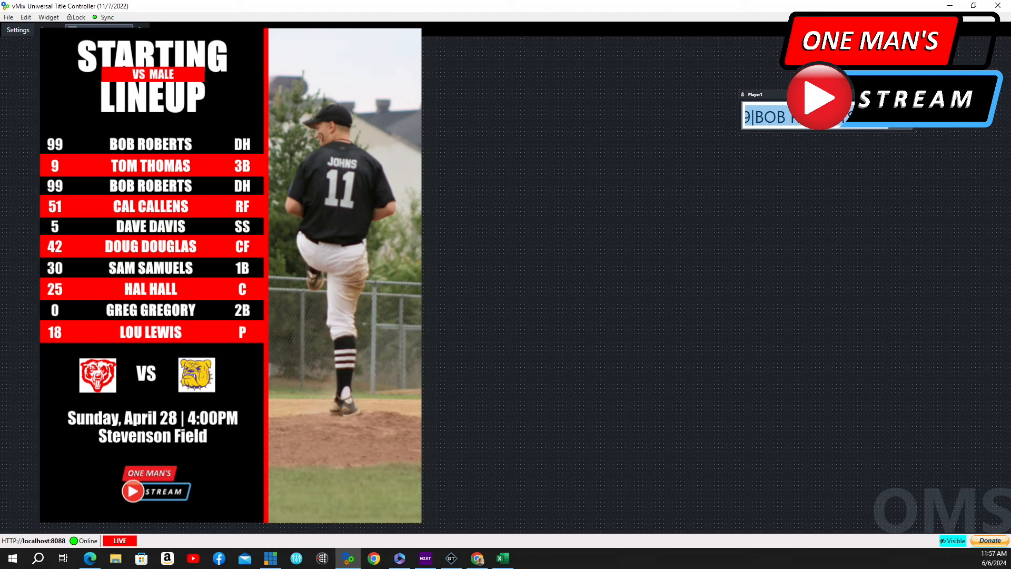
left_click(900, 119)
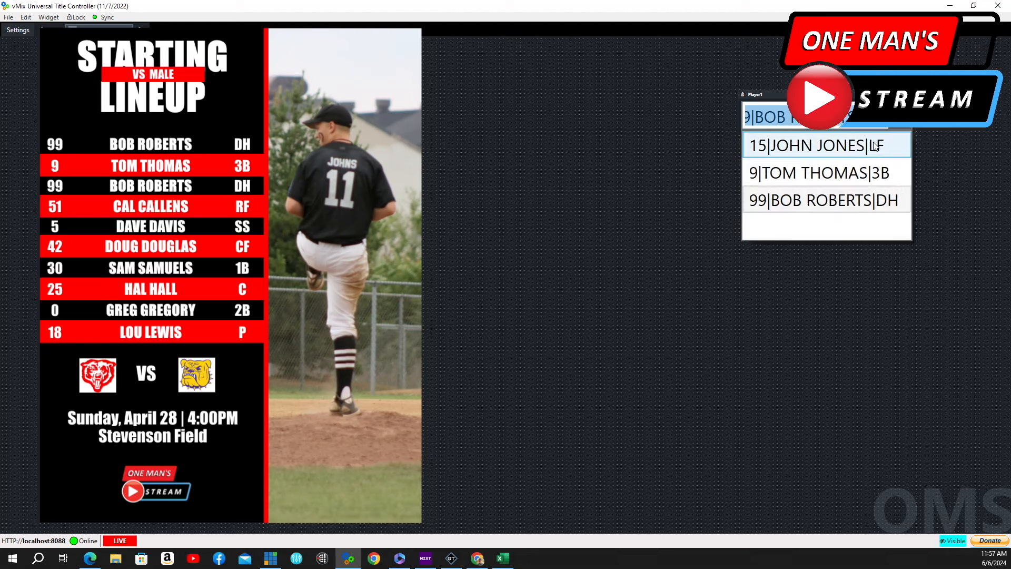
left_click(843, 147)
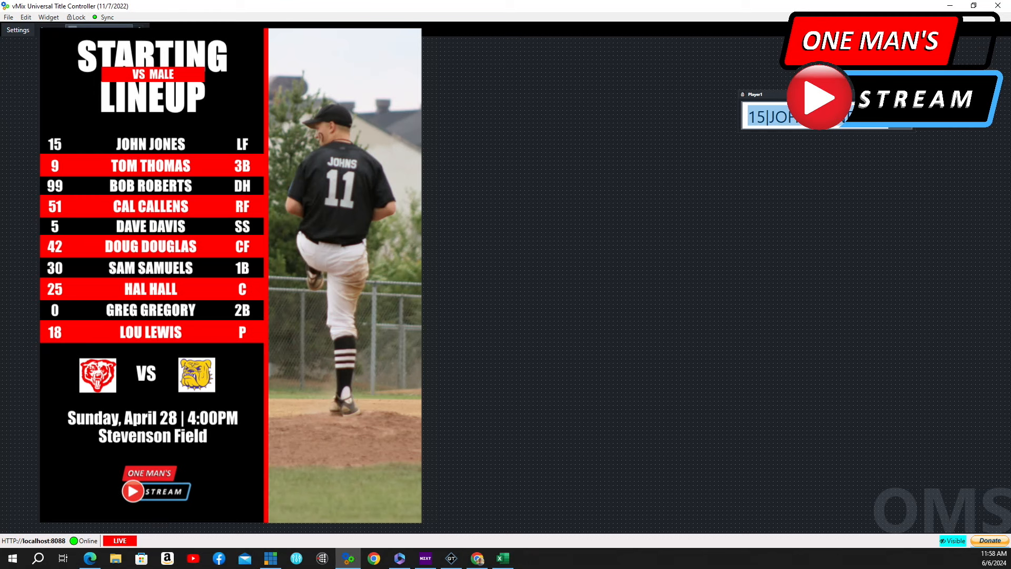
left_click_drag(827, 95, 90, 62)
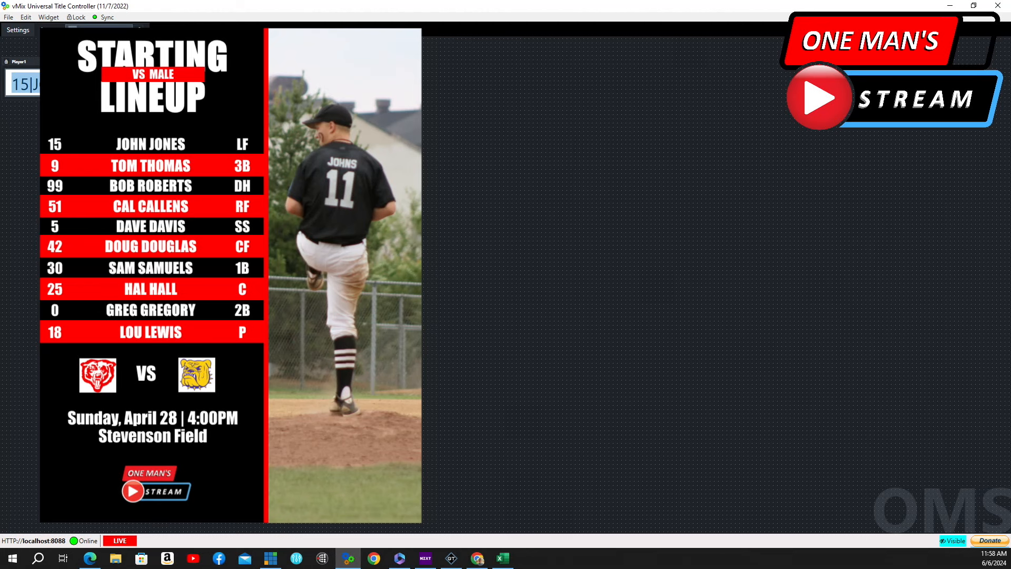
- Switch to the ColorChangeDemo workbook in Excel, review the ROSTER sheet and open the MASTER sheet
left_click(504, 559)
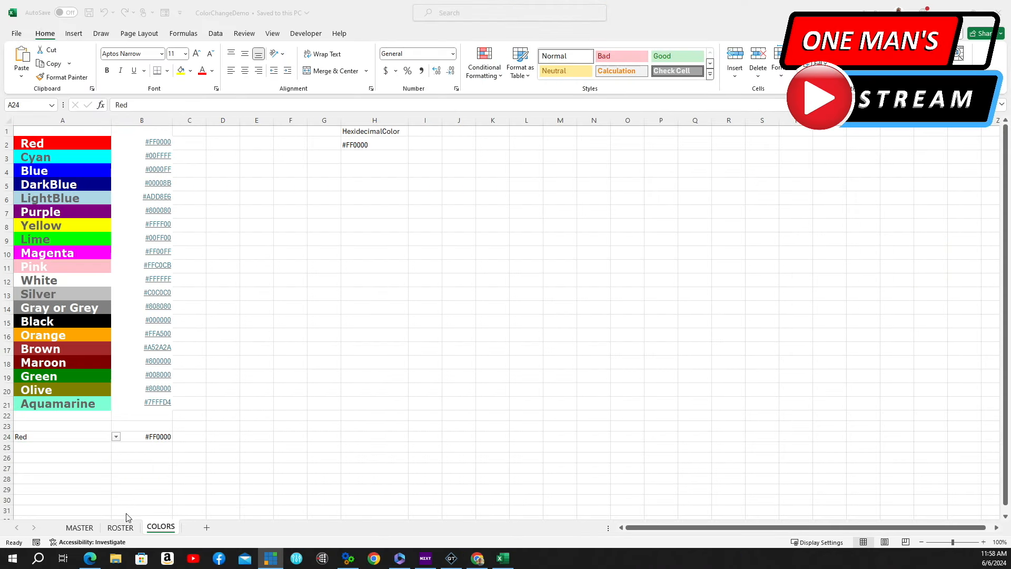
left_click(125, 529)
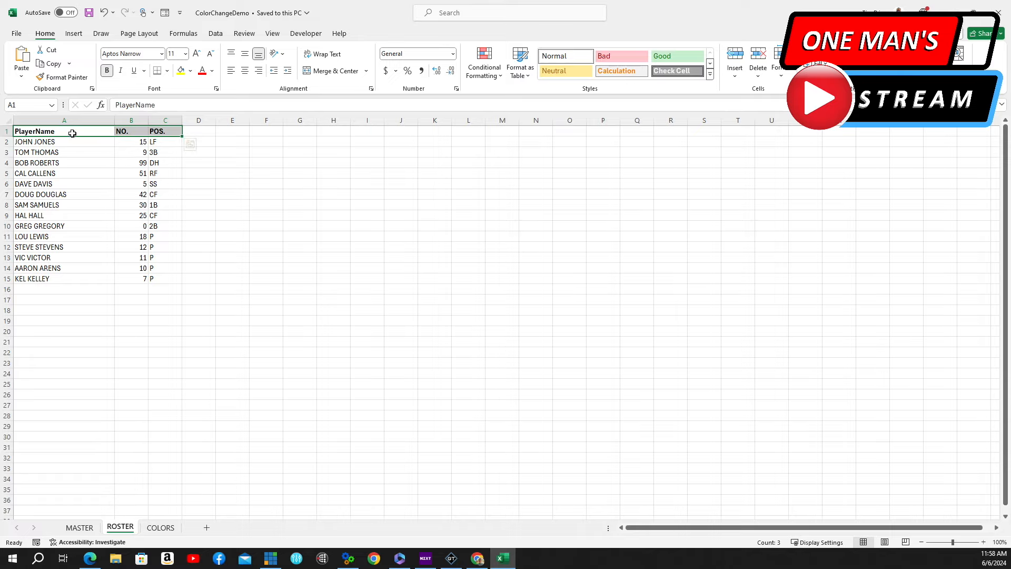
left_click(80, 527)
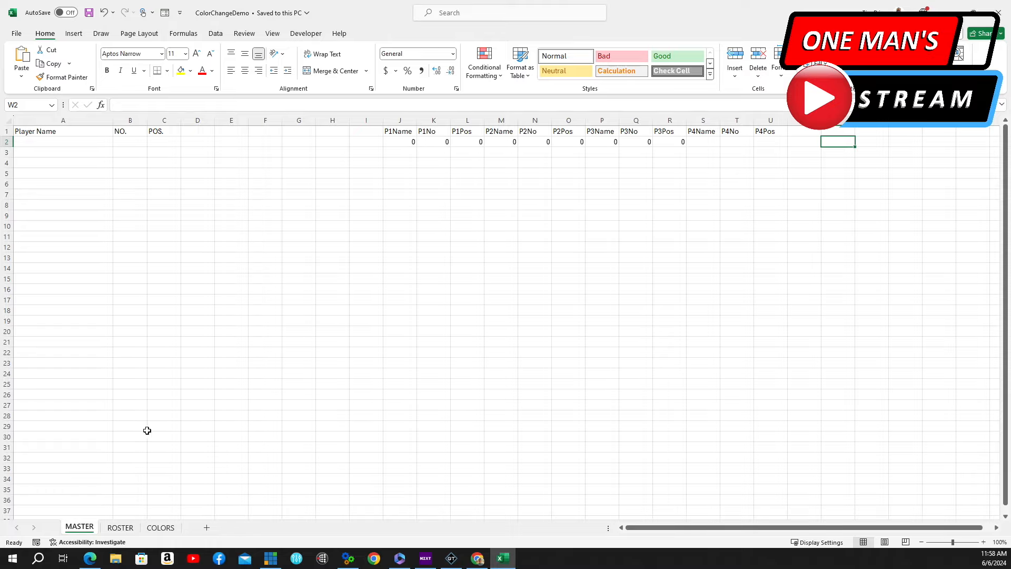
- Start a data validation rule of type List for cell A2 under Player Name on the MASTER sheet
left_click(64, 143)
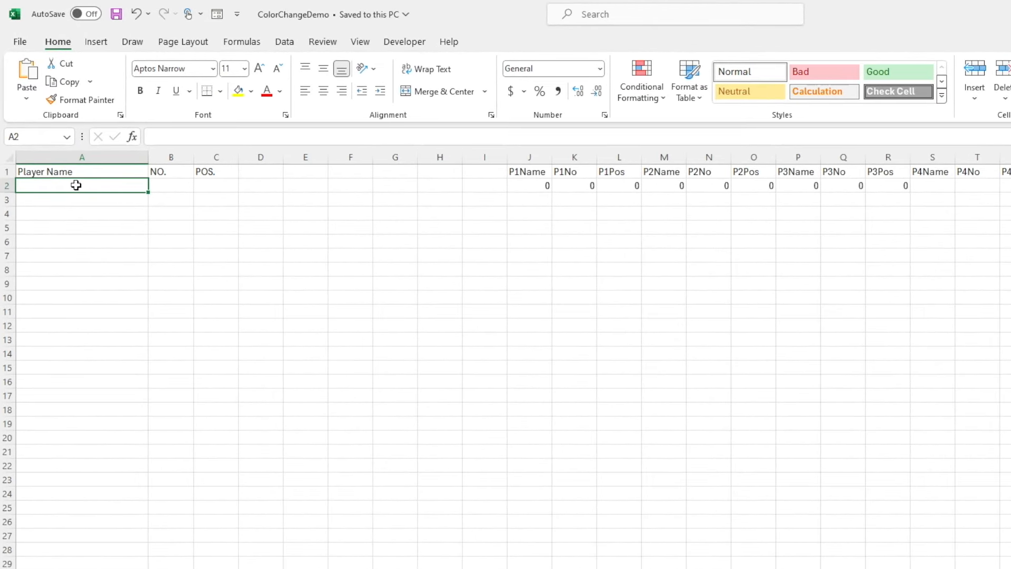
left_click(285, 42)
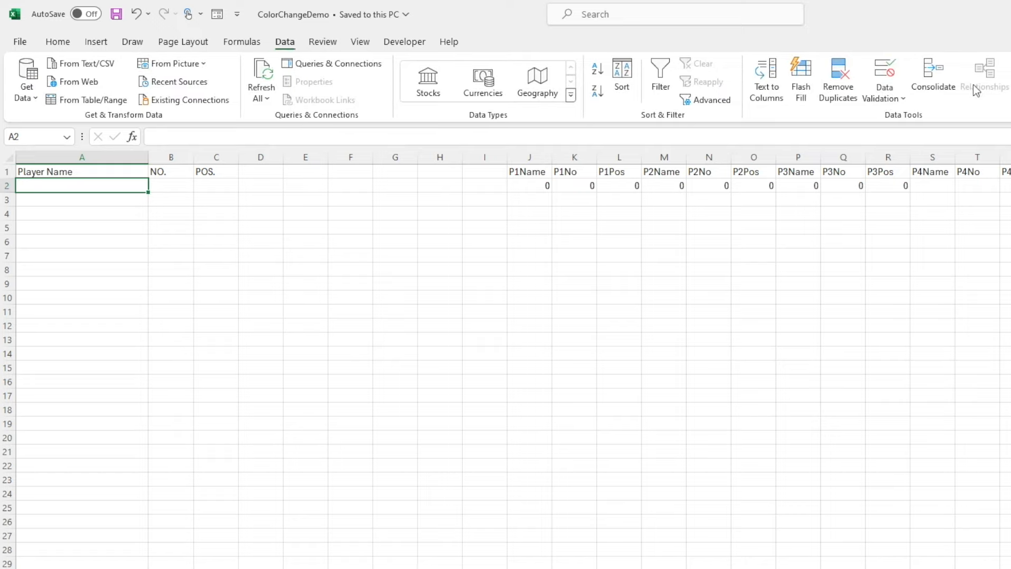
left_click(904, 98)
left_click(911, 122)
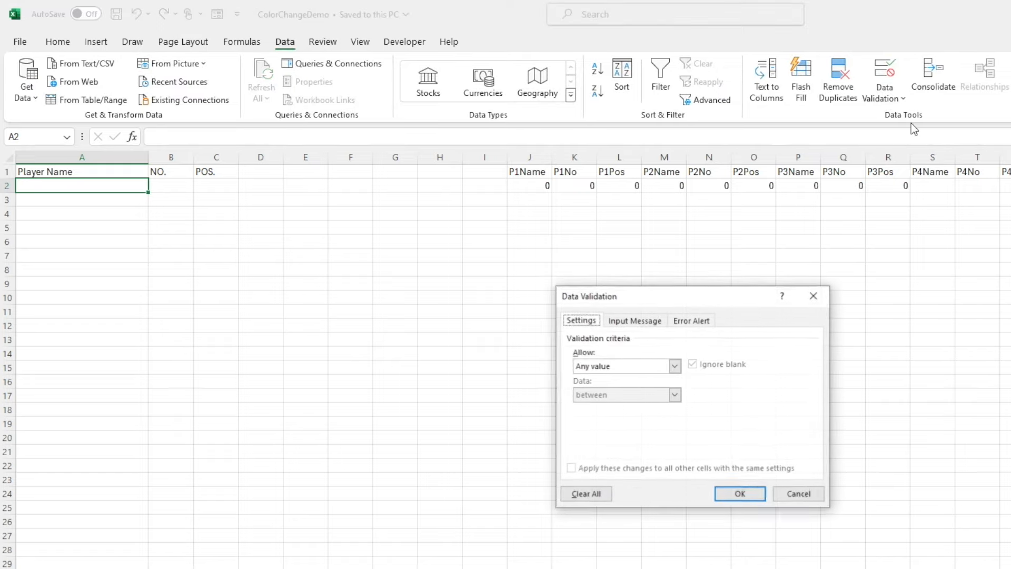
left_click(674, 365)
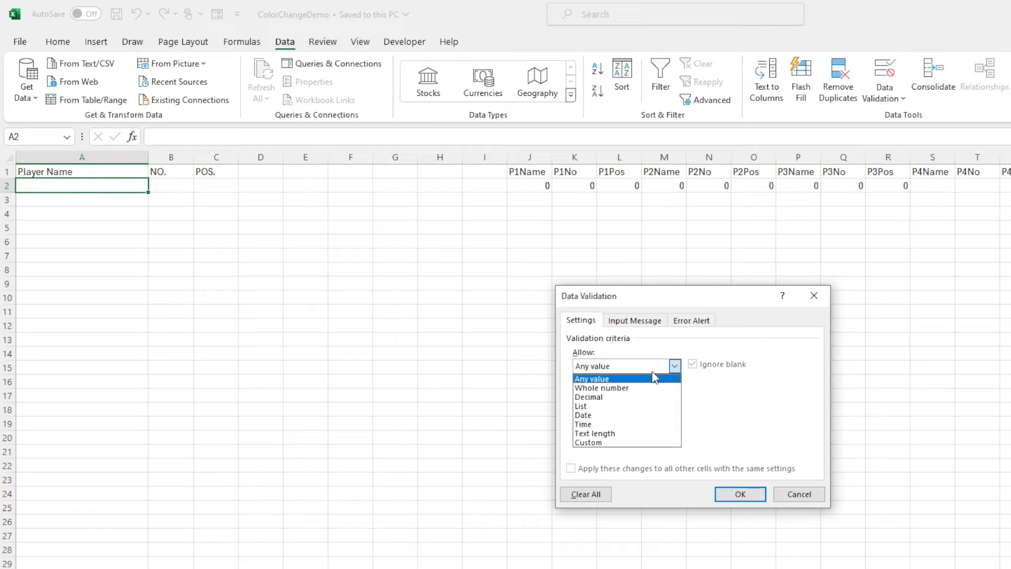
left_click(609, 405)
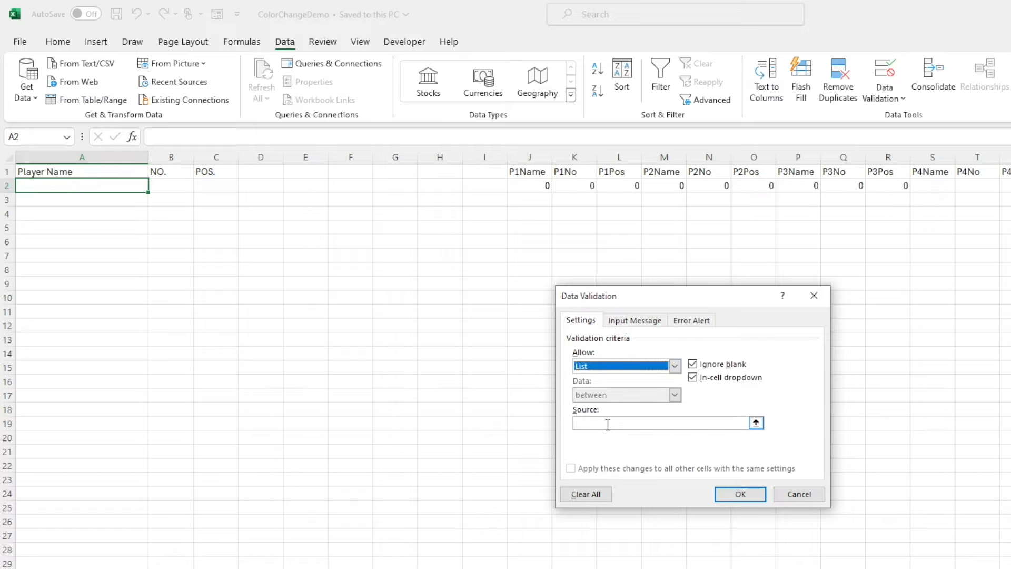
- Set the validation source to the player names in =ROSTER!$A$2:$A$15 and apply the rule
left_click(608, 423)
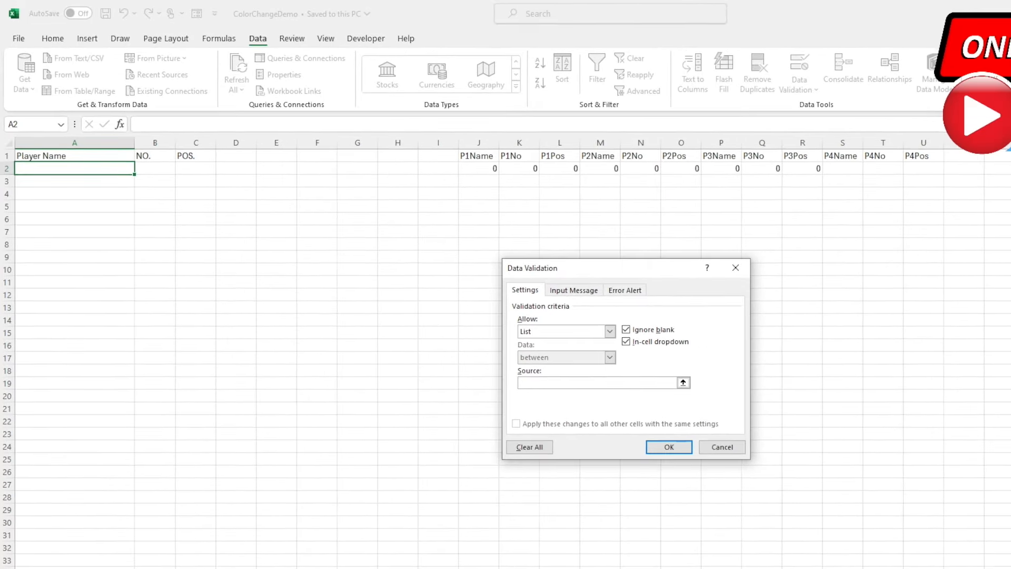
left_click(120, 526)
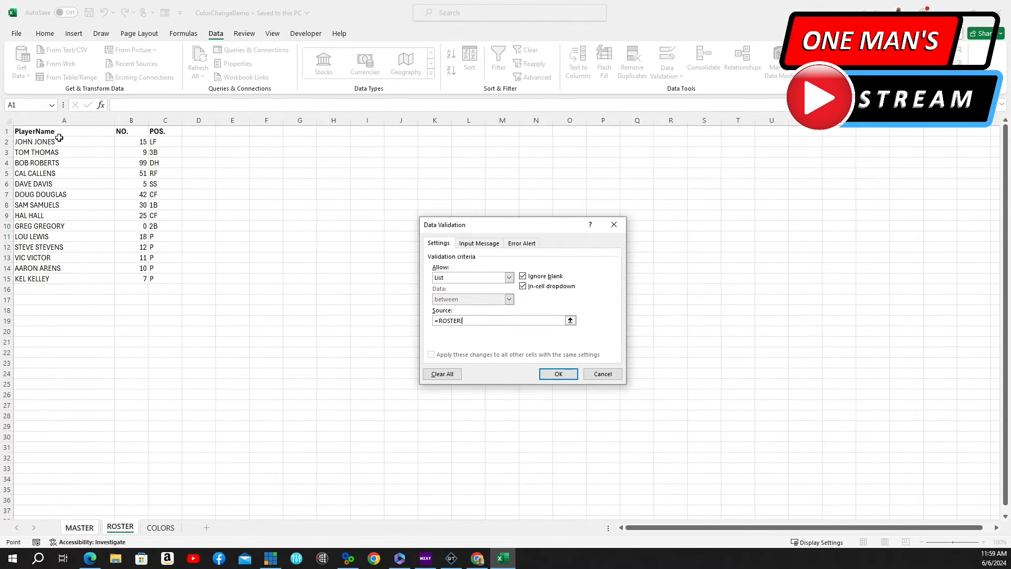
left_click(62, 142)
left_click_drag(62, 143, 72, 279)
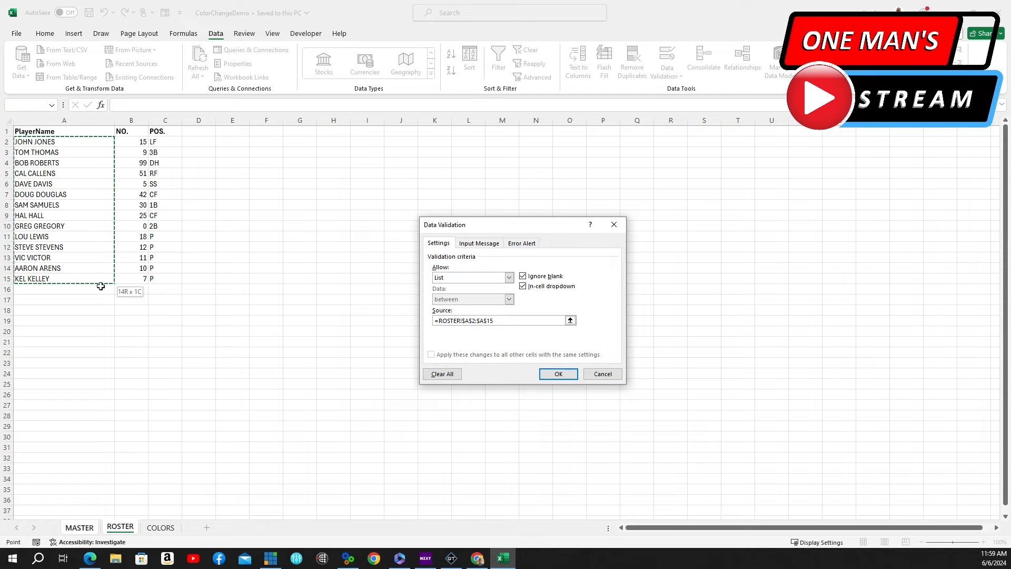
left_click(567, 375)
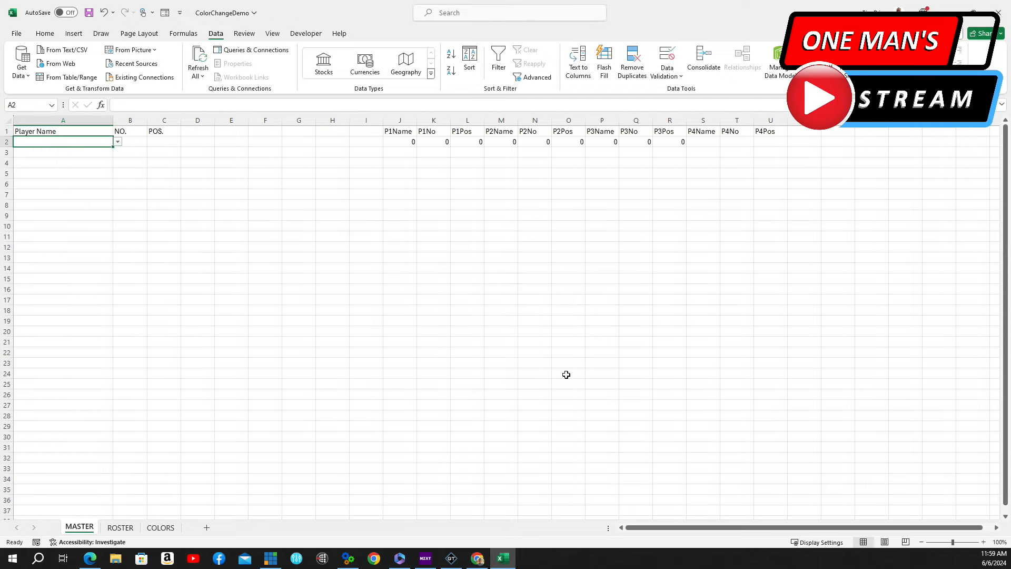